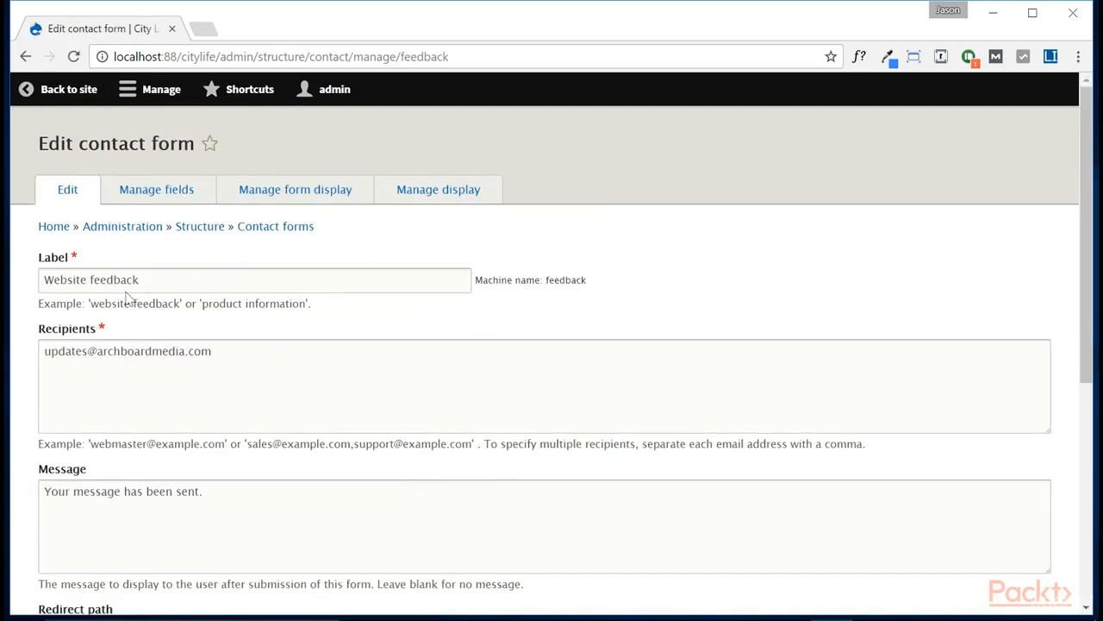
- Change the website feedback form's label to "Contact Me" and save the contact form
{"action": "left_click_drag", "start_coordinate": [152, 278], "coordinate": [63, 272]}
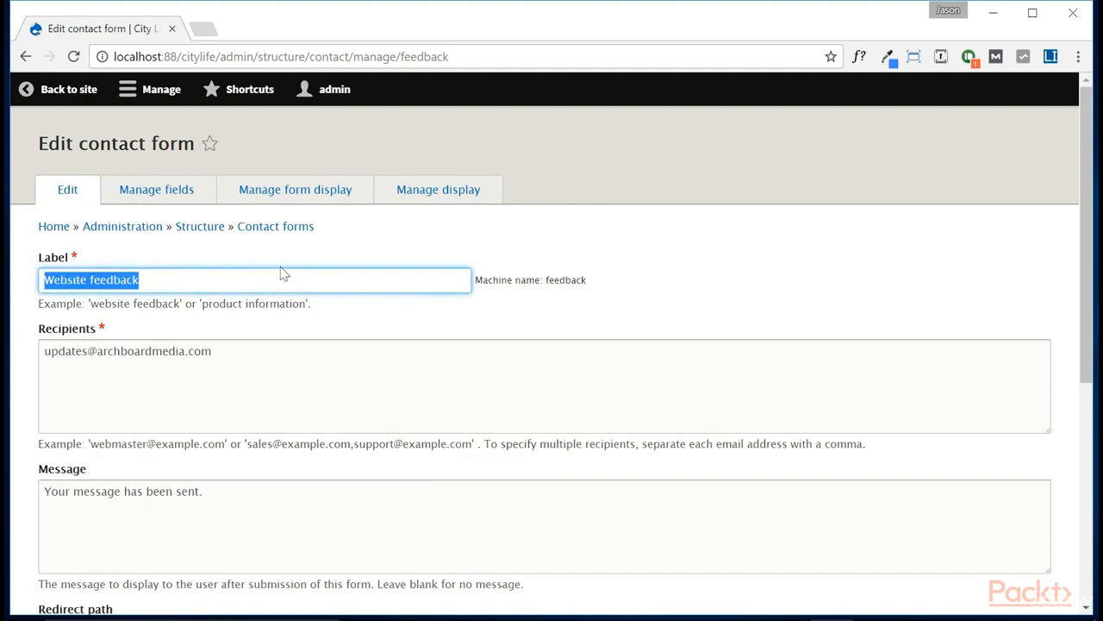
{"action": "type", "text": "Contact Me"}
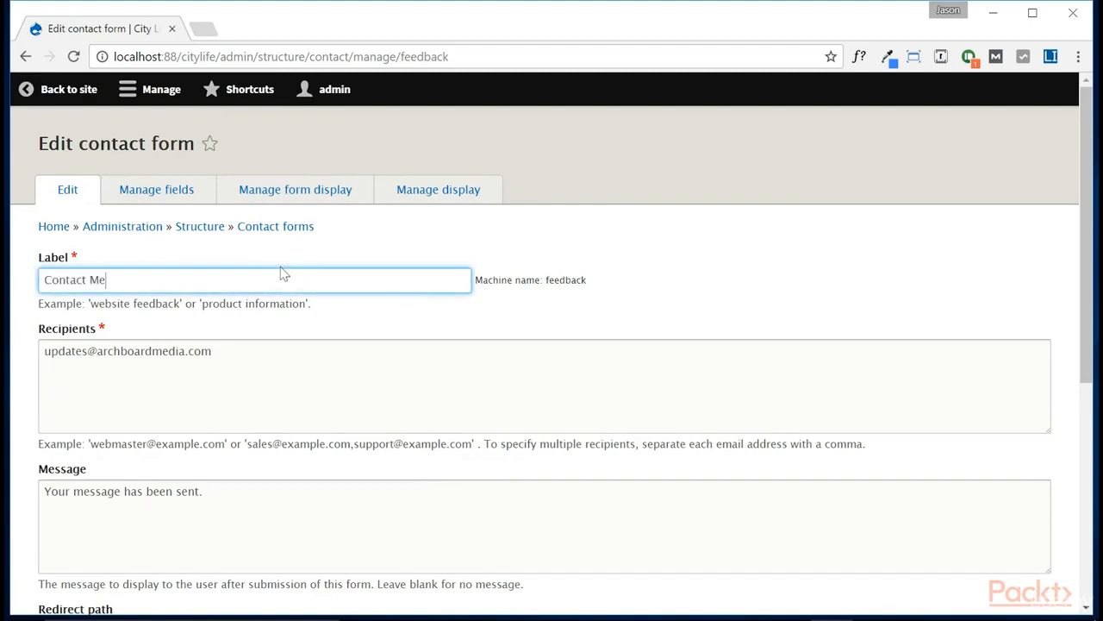
{"action": "left_click", "coordinate": [99, 360]}
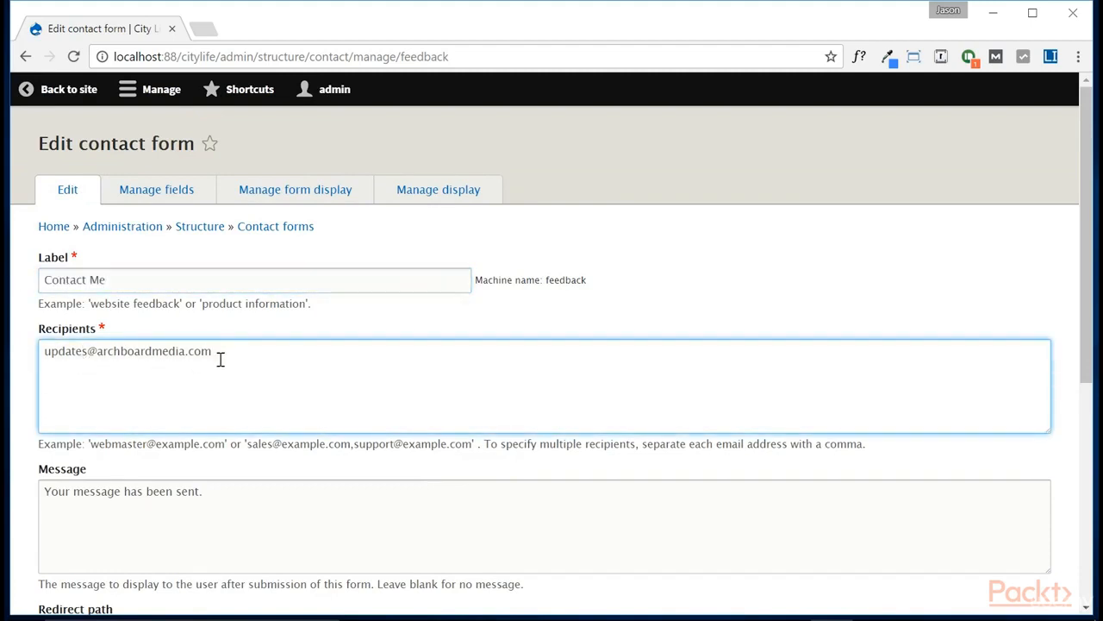
{"action": "left_click_drag", "start_coordinate": [219, 355], "coordinate": [17, 334]}
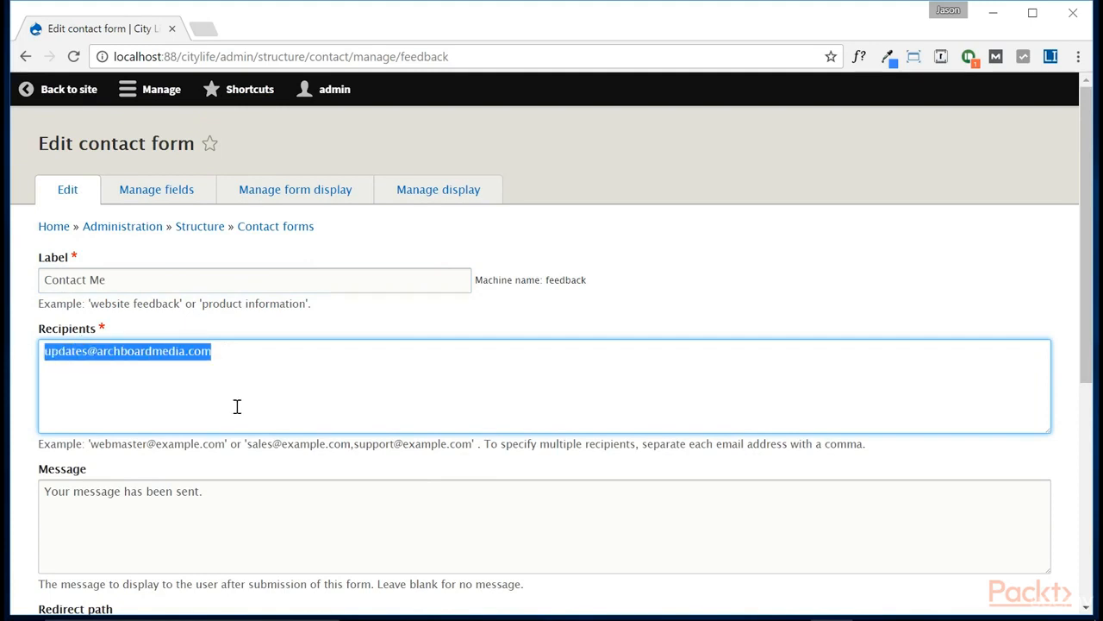
{"action": "scroll", "coordinate": [237, 406], "scroll_direction": "down", "scroll_amount": 1}
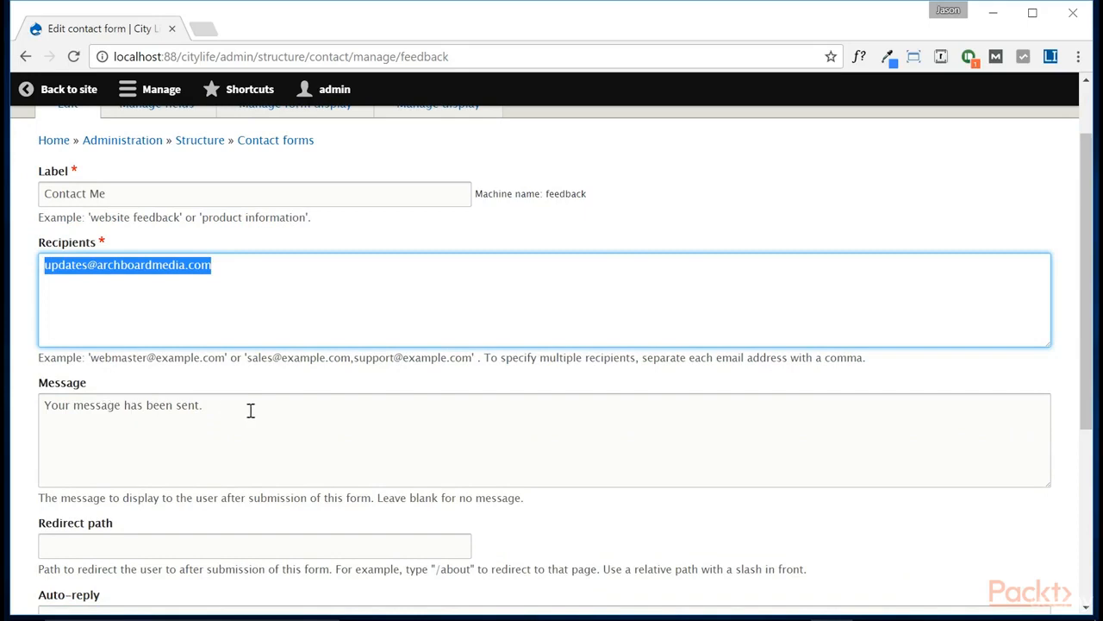
{"action": "scroll", "coordinate": [250, 410], "scroll_direction": "down", "scroll_amount": 4}
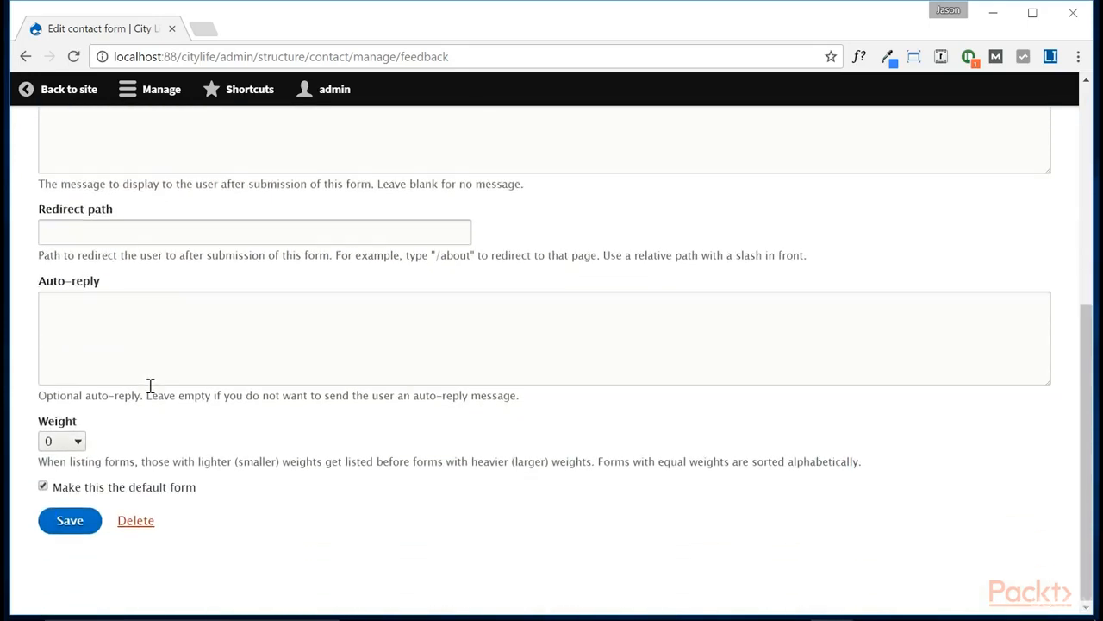
{"action": "left_click", "coordinate": [81, 532]}
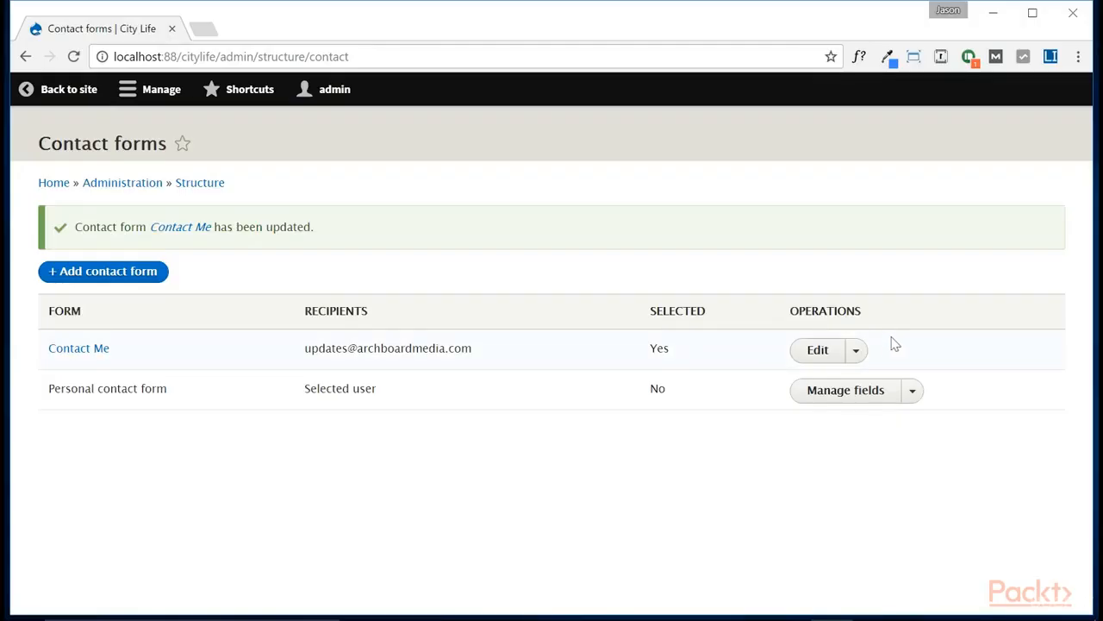
- Check the Contact Me form's field list, and examine the form's public page from the name field down to its submit options
{"action": "left_click", "coordinate": [855, 351]}
{"action": "left_click", "coordinate": [852, 373]}
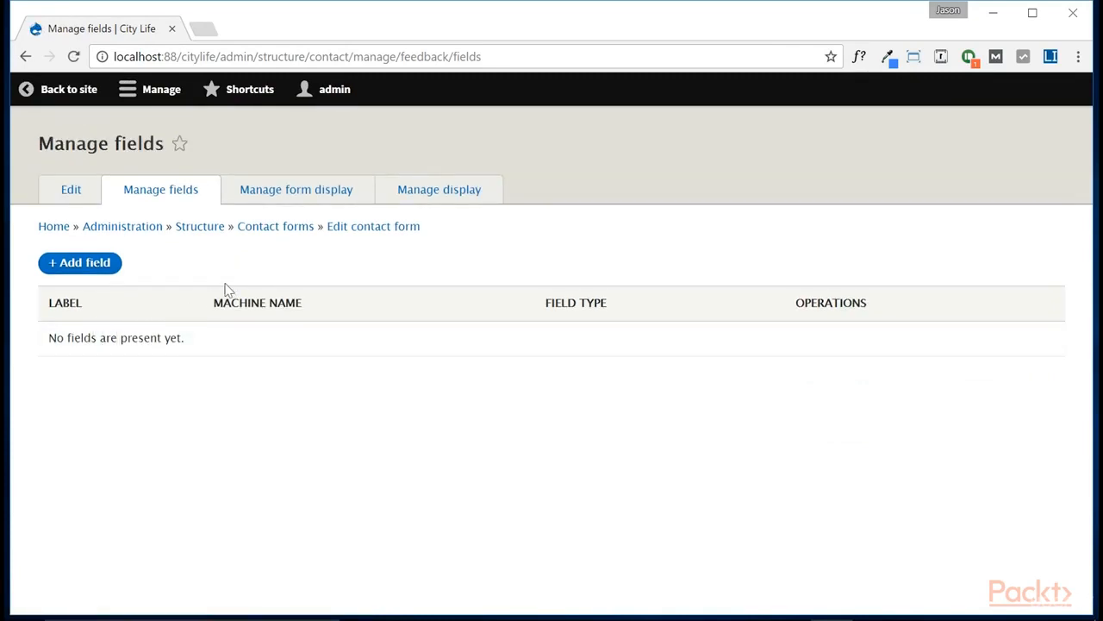
{"action": "left_click", "coordinate": [295, 226]}
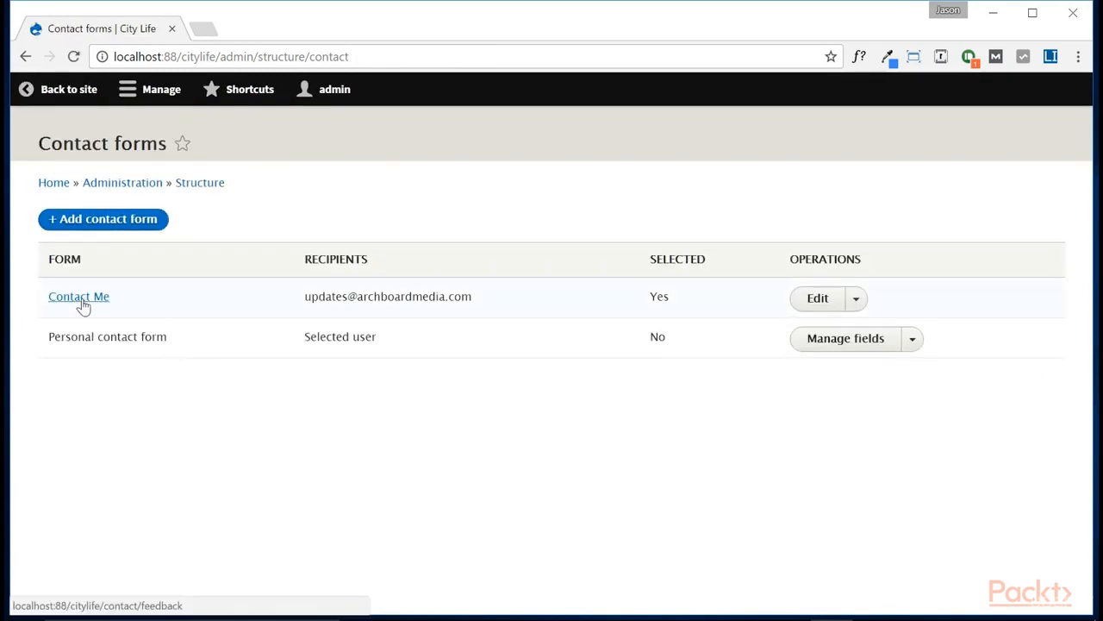
{"action": "left_click", "coordinate": [79, 298]}
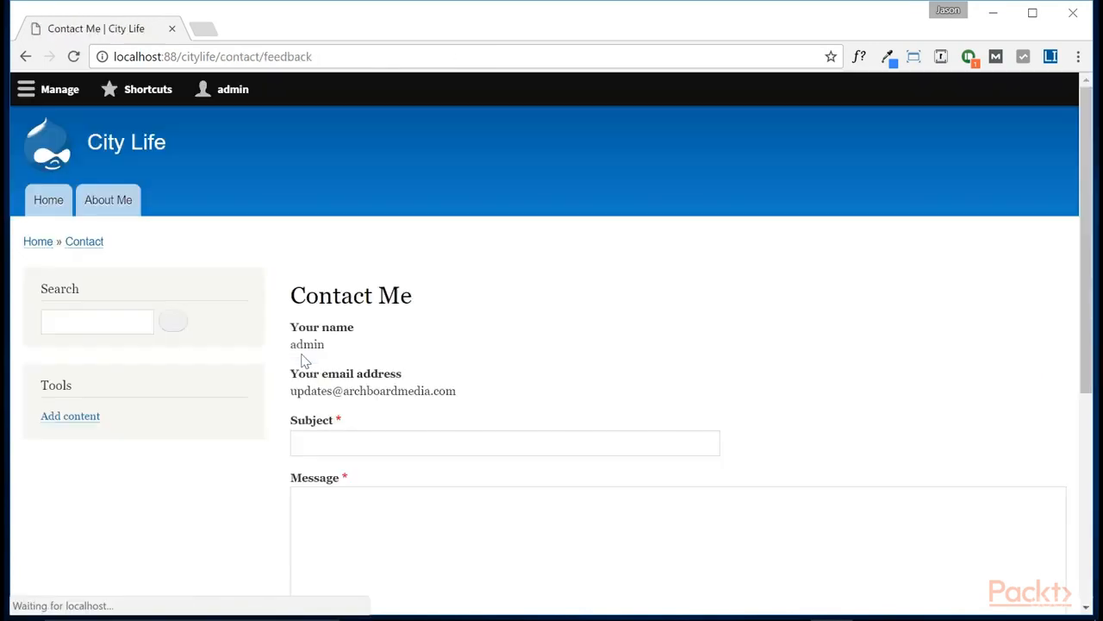
{"action": "scroll", "coordinate": [344, 362], "scroll_direction": "down", "scroll_amount": 2}
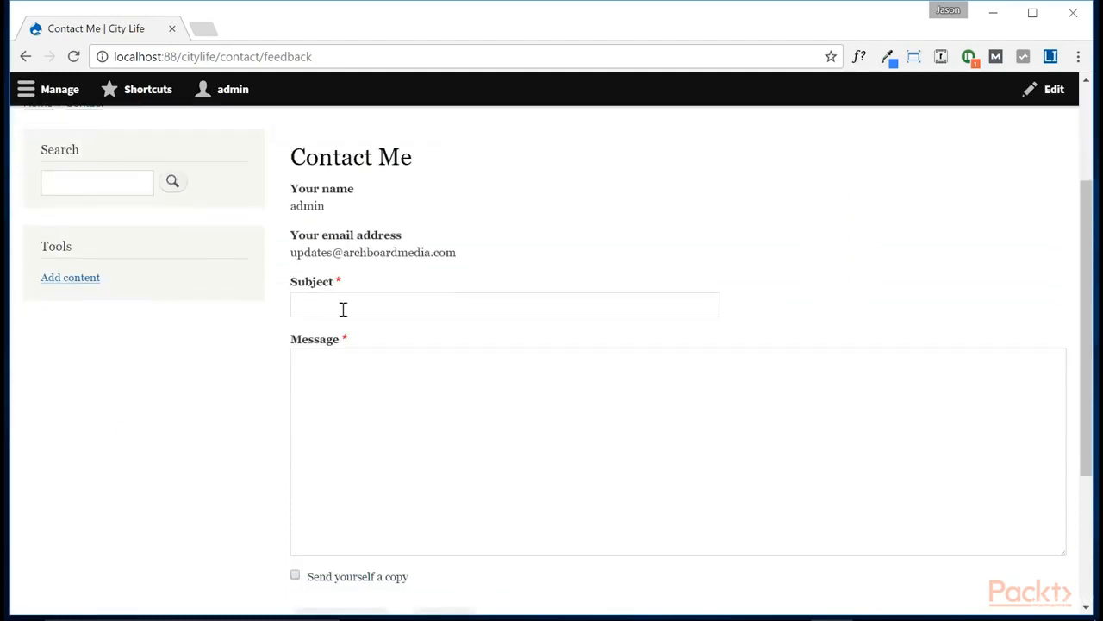
{"action": "scroll", "coordinate": [302, 388], "scroll_direction": "down", "scroll_amount": 1}
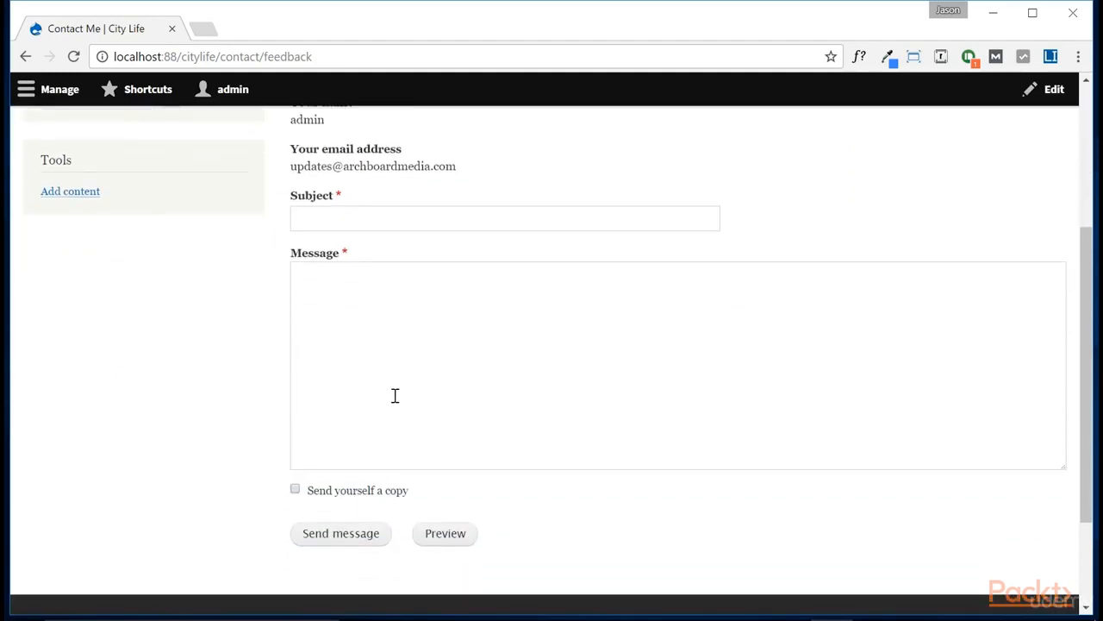
{"action": "scroll", "coordinate": [394, 396], "scroll_direction": "up", "scroll_amount": 1}
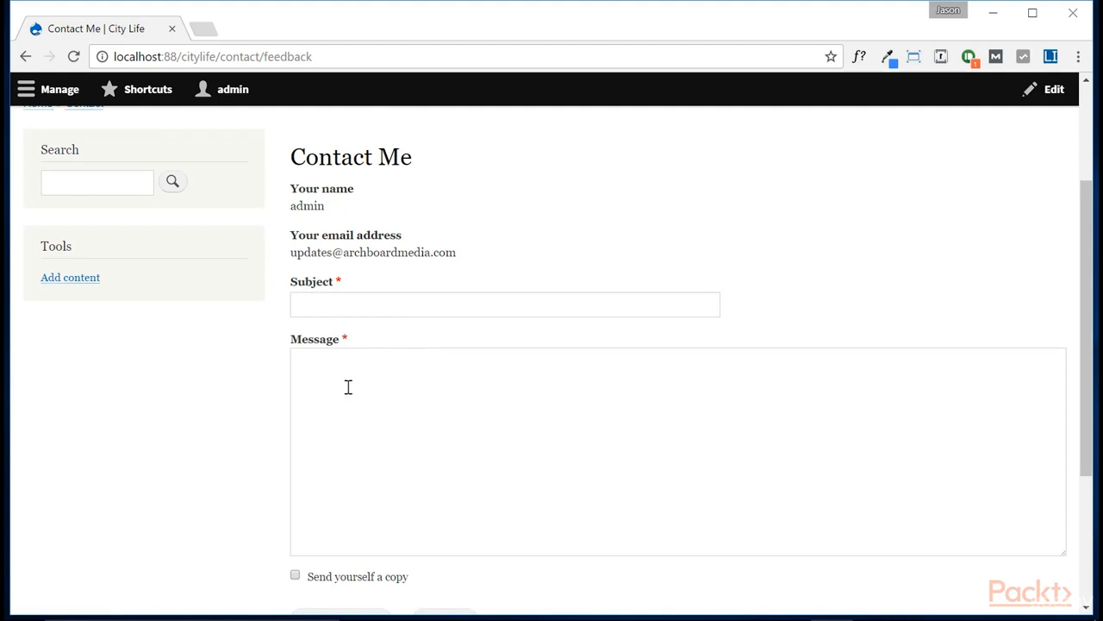
{"action": "scroll", "coordinate": [586, 393], "scroll_direction": "down", "scroll_amount": 1}
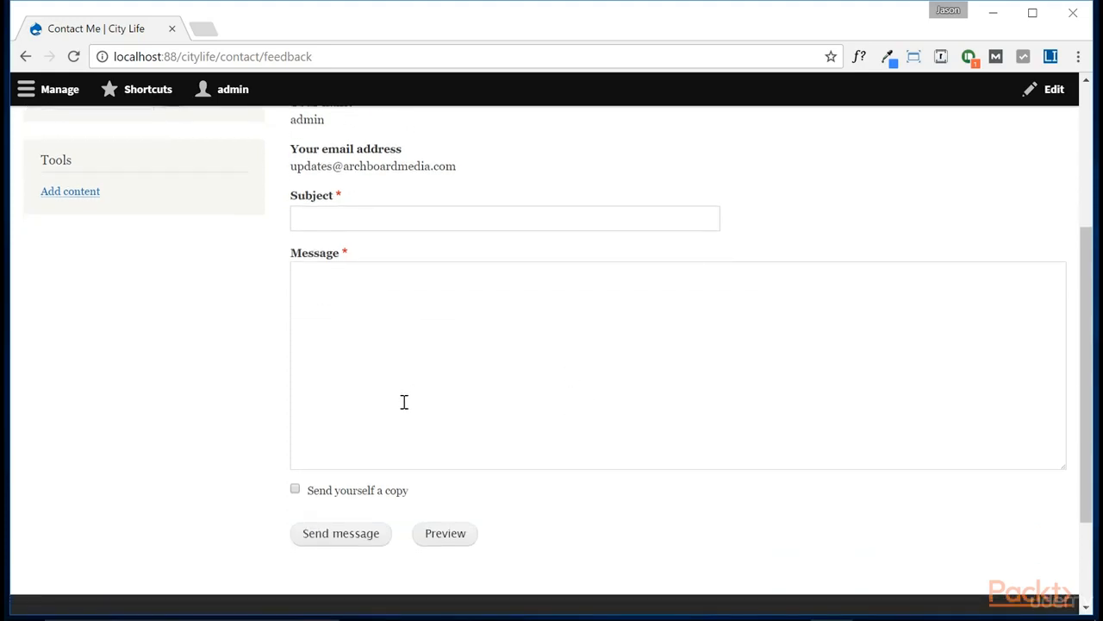
- Return to the contact forms administration and open field management for the Contact Me form
{"action": "scroll", "coordinate": [404, 401], "scroll_direction": "up", "scroll_amount": 3}
{"action": "left_click", "coordinate": [52, 91]}
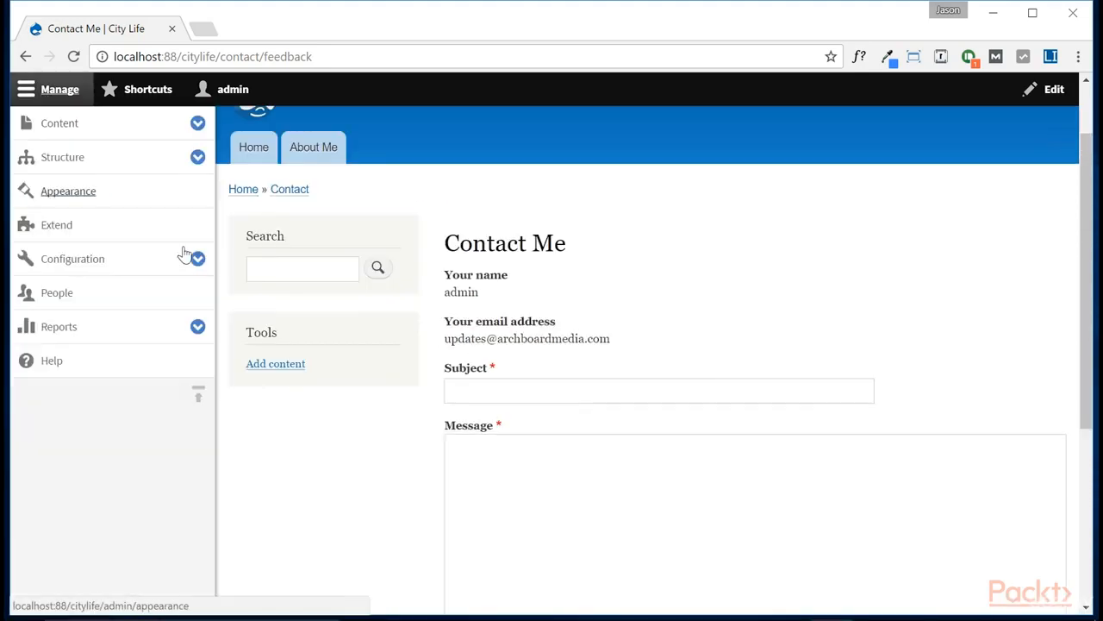
{"action": "left_click", "coordinate": [197, 157]}
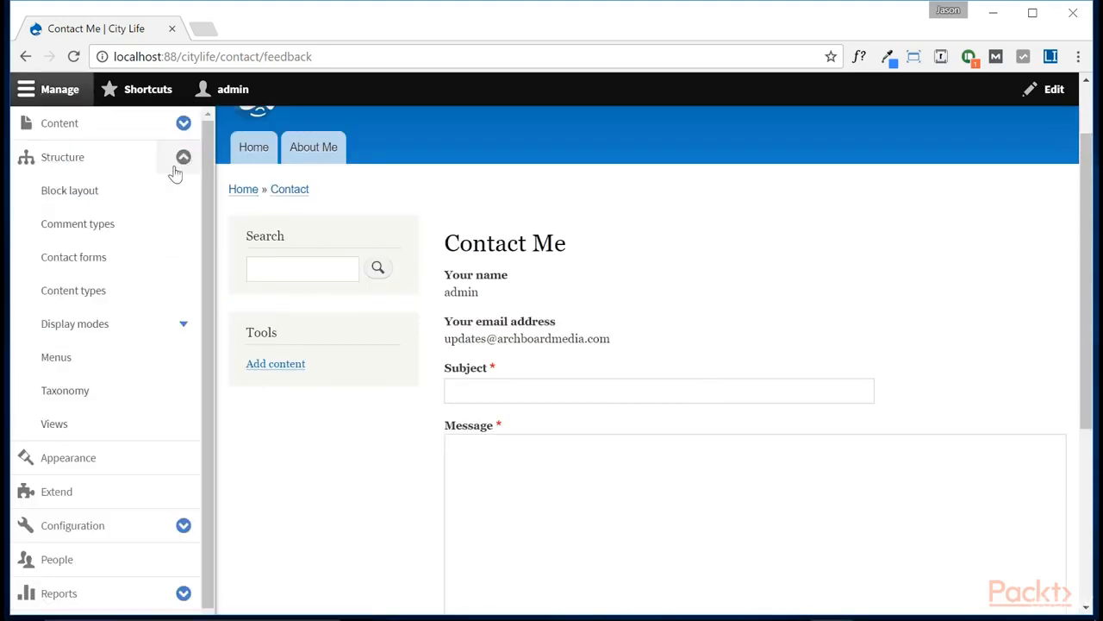
{"action": "left_click", "coordinate": [90, 270]}
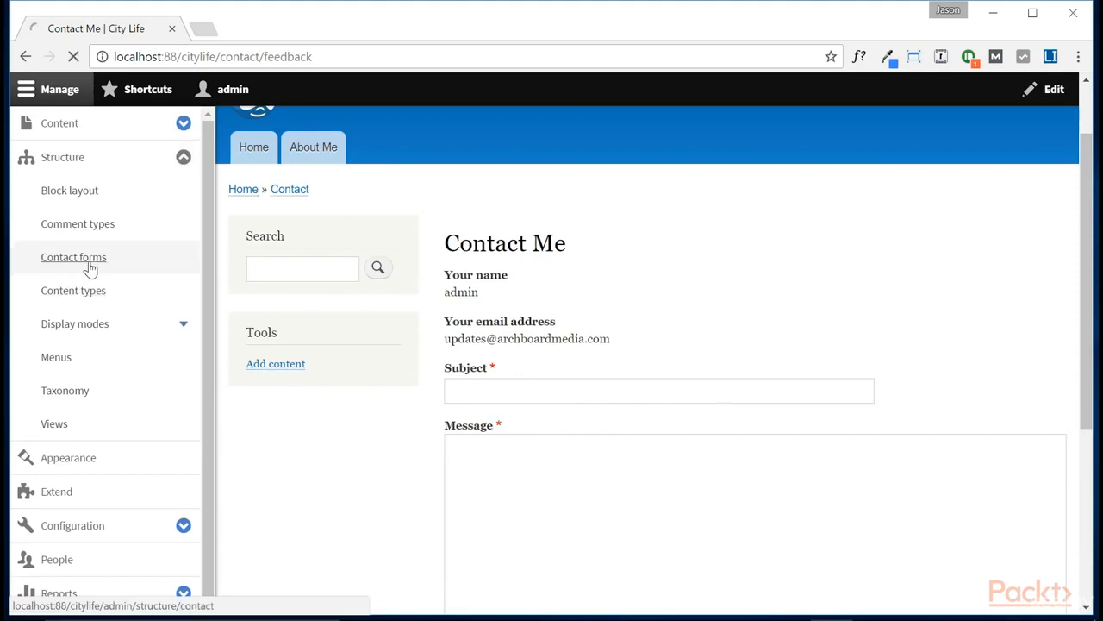
{"action": "left_click", "coordinate": [1007, 297]}
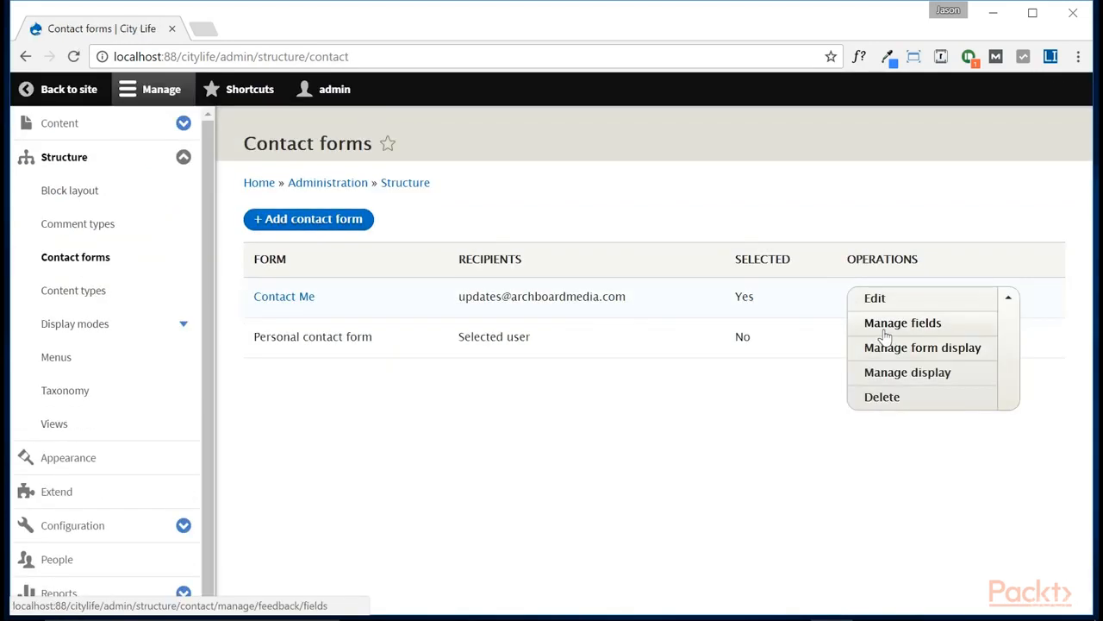
{"action": "left_click", "coordinate": [884, 328]}
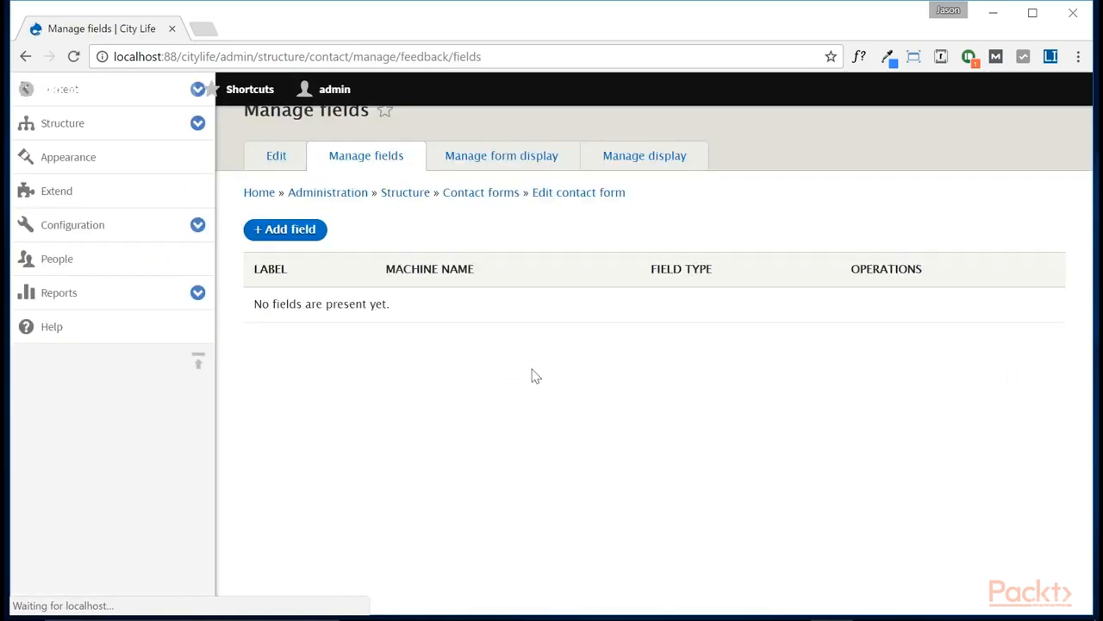
{"action": "left_click", "coordinate": [133, 97]}
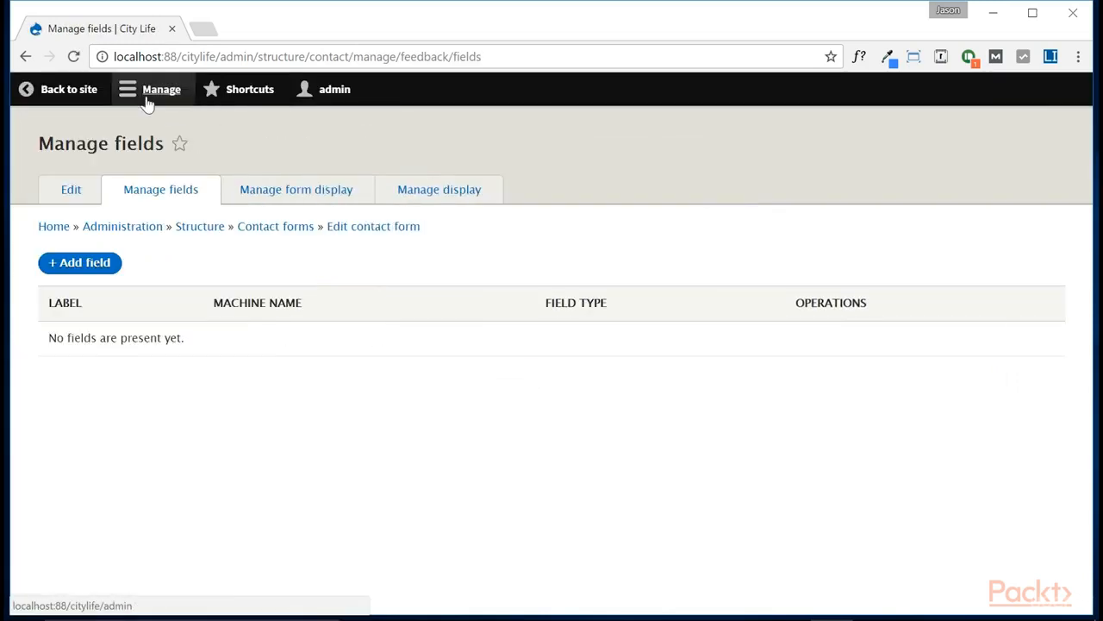
- Add a Text (plain) field labelled "Your Location" to the Contact Me form
{"action": "left_click", "coordinate": [59, 263]}
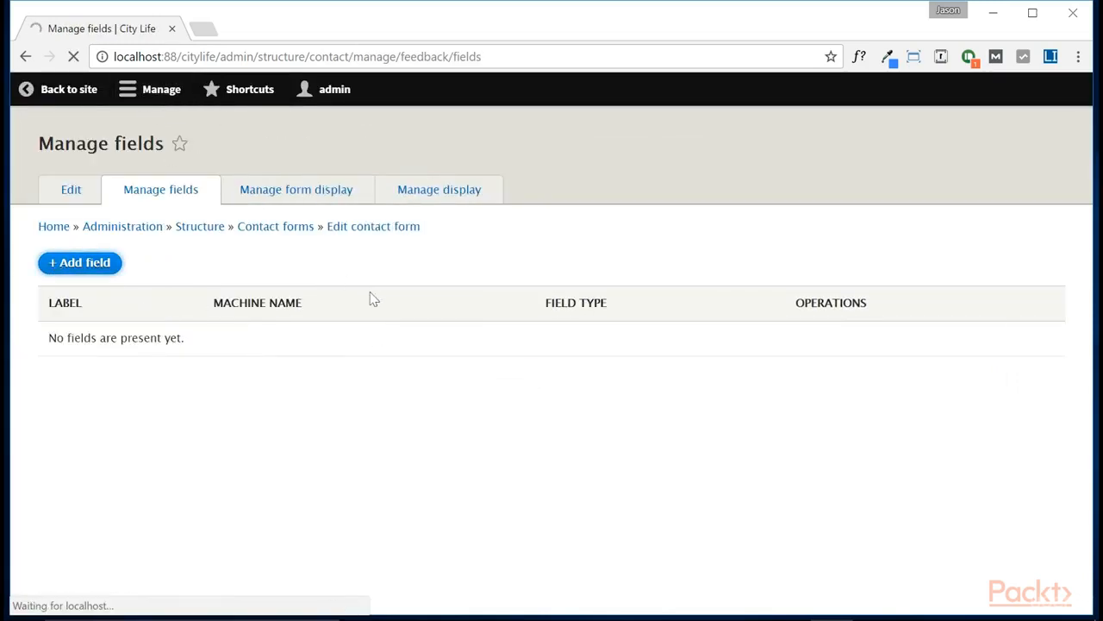
{"action": "left_click", "coordinate": [251, 235]}
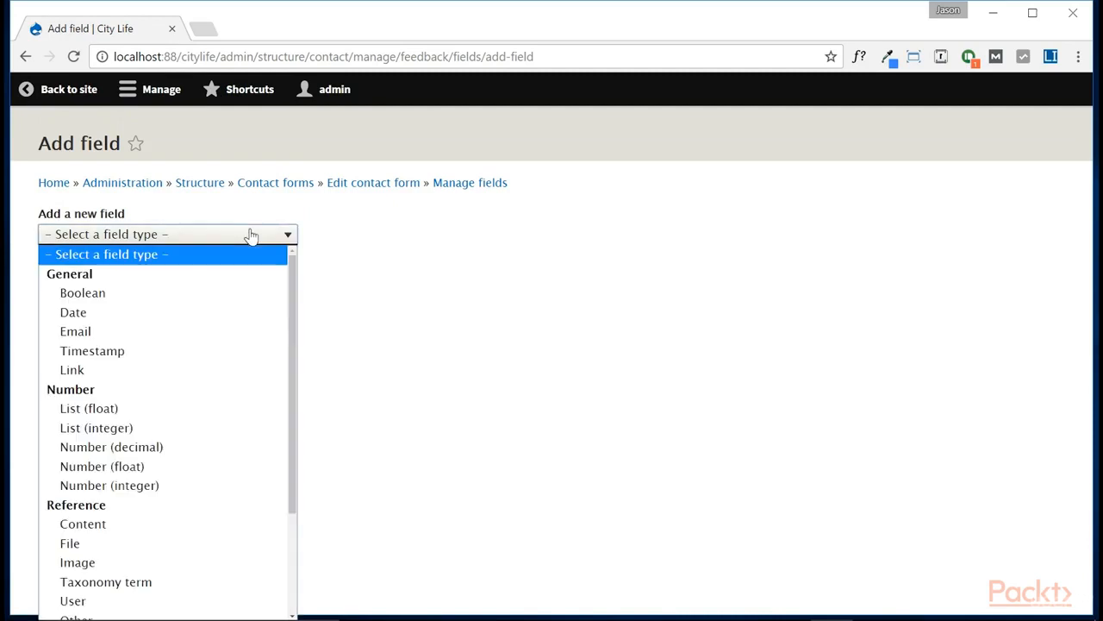
{"action": "scroll", "coordinate": [133, 401], "scroll_direction": "down", "scroll_amount": 3}
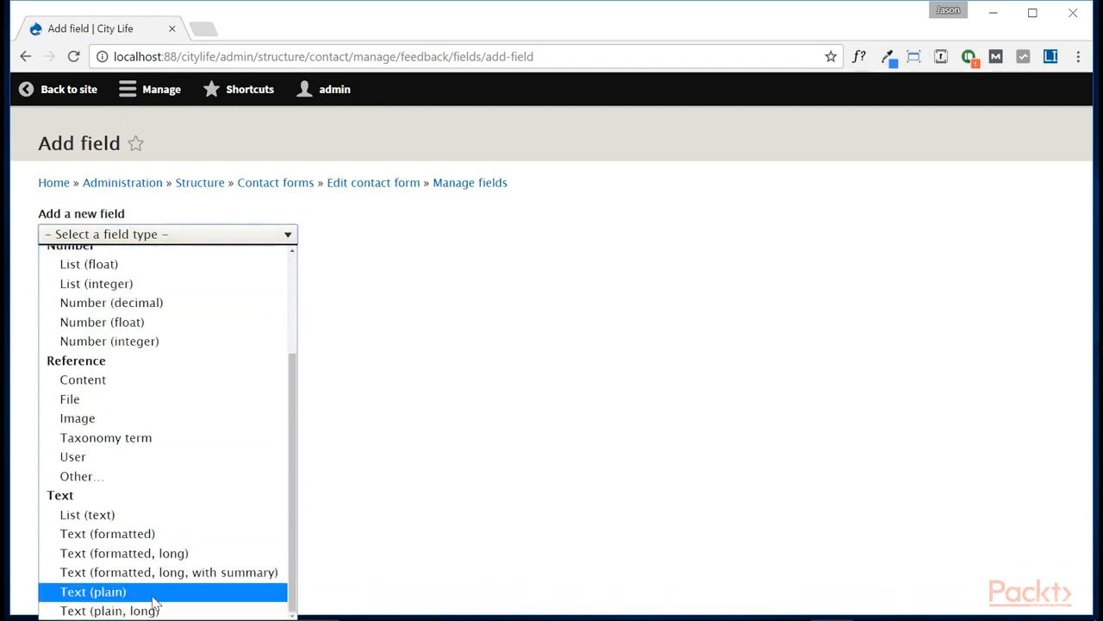
{"action": "left_click", "coordinate": [96, 595]}
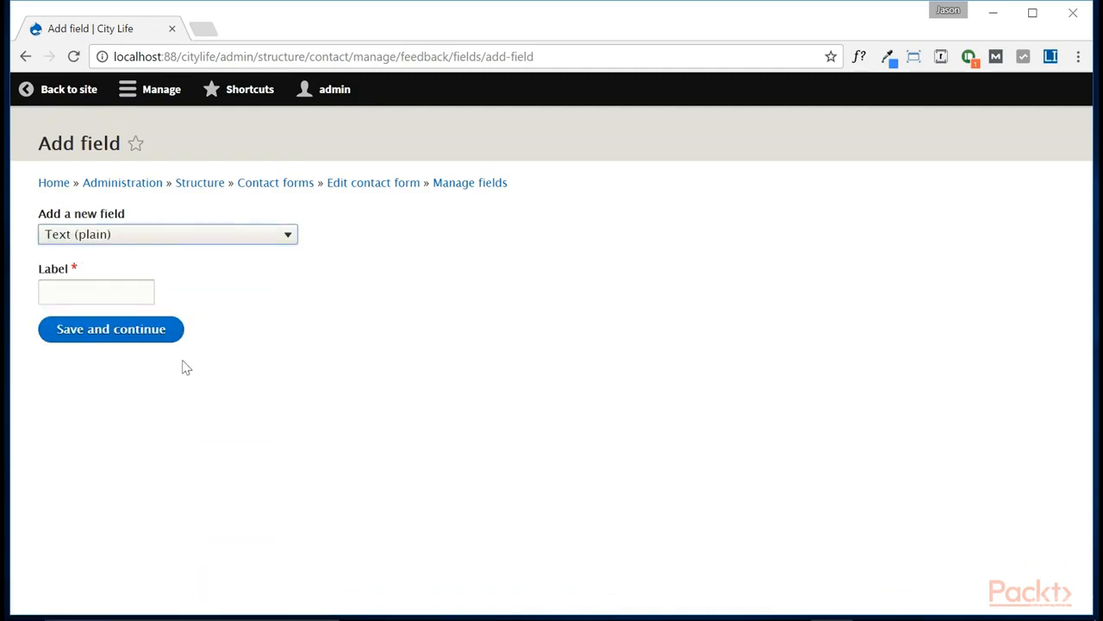
{"action": "left_click", "coordinate": [94, 291]}
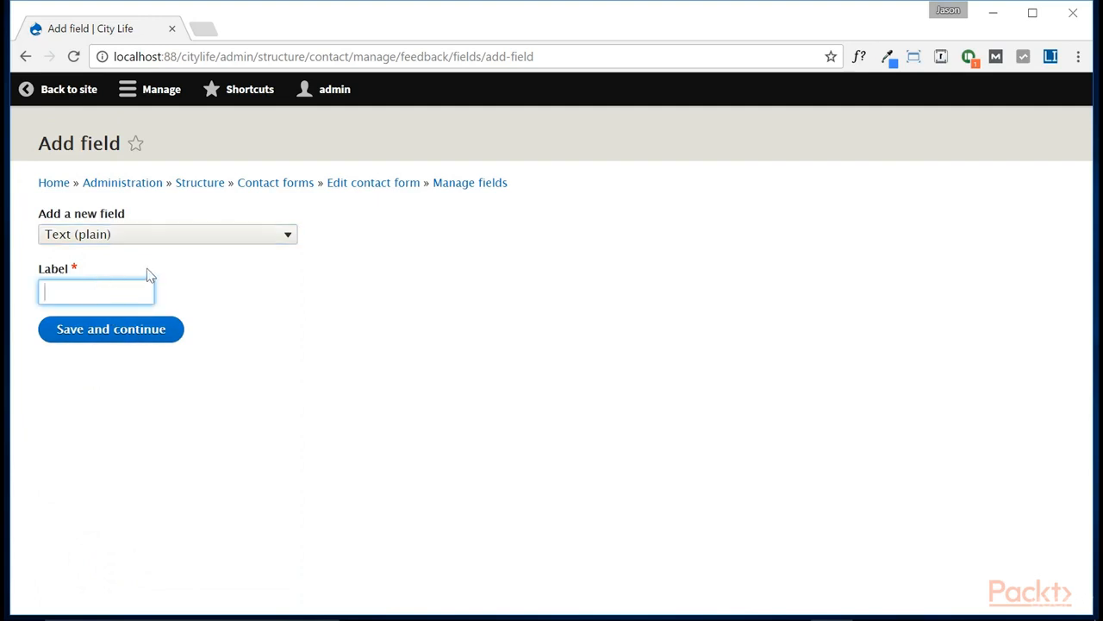
{"action": "type", "text": "Your Location"}
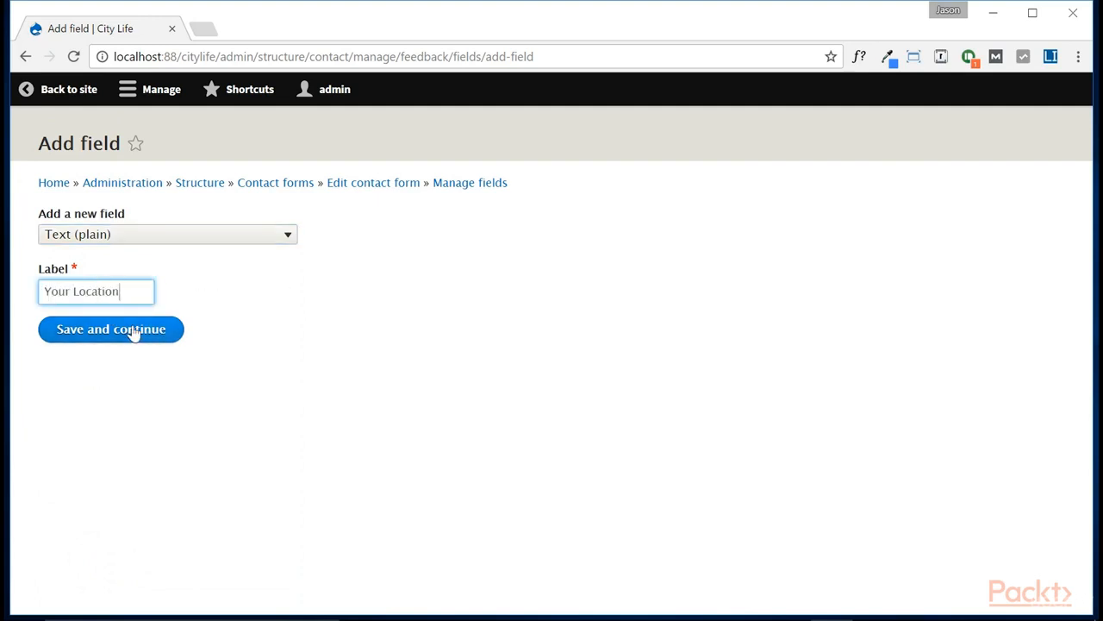
{"action": "left_click", "coordinate": [131, 330]}
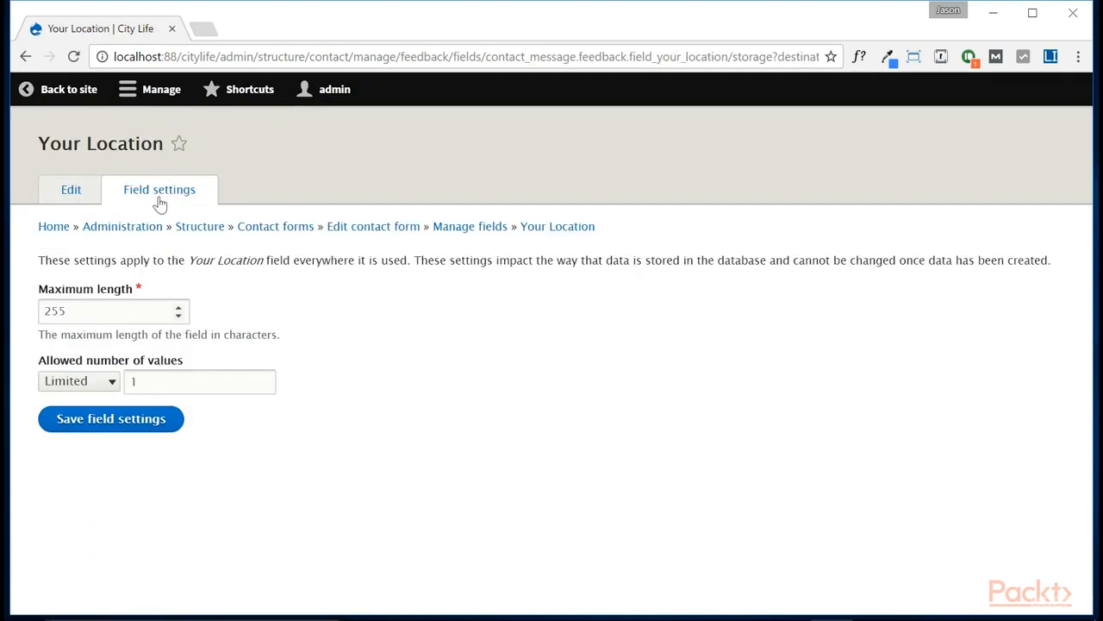
- Save the Your Location field with its default storage settings, no help text and no default value
{"action": "left_click", "coordinate": [110, 422]}
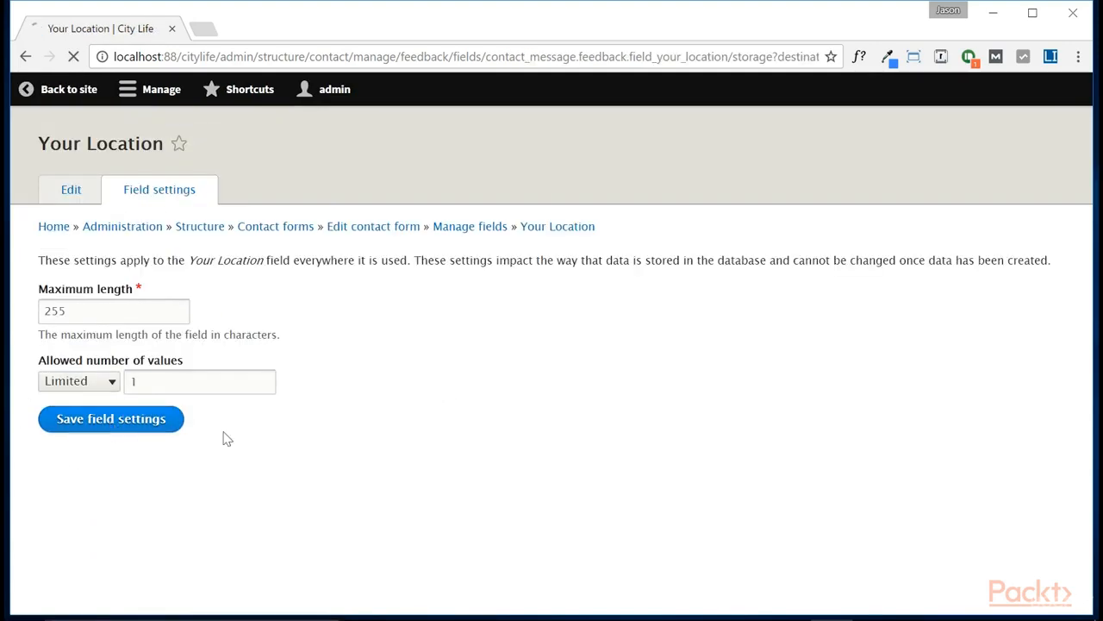
{"action": "scroll", "coordinate": [286, 436], "scroll_direction": "down", "scroll_amount": 3}
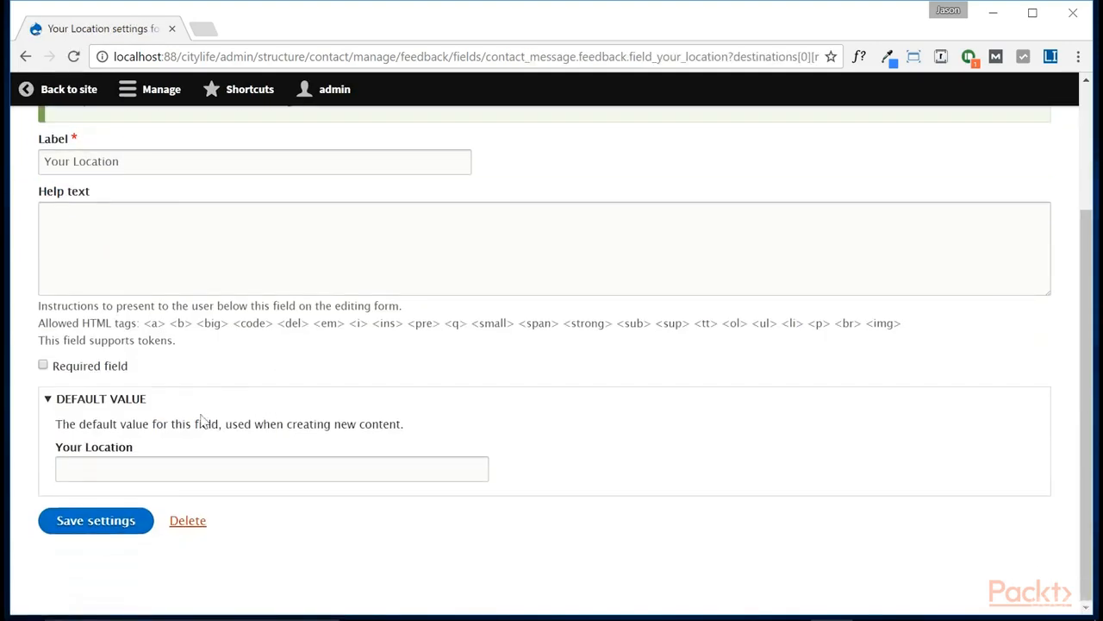
{"action": "left_click", "coordinate": [75, 520]}
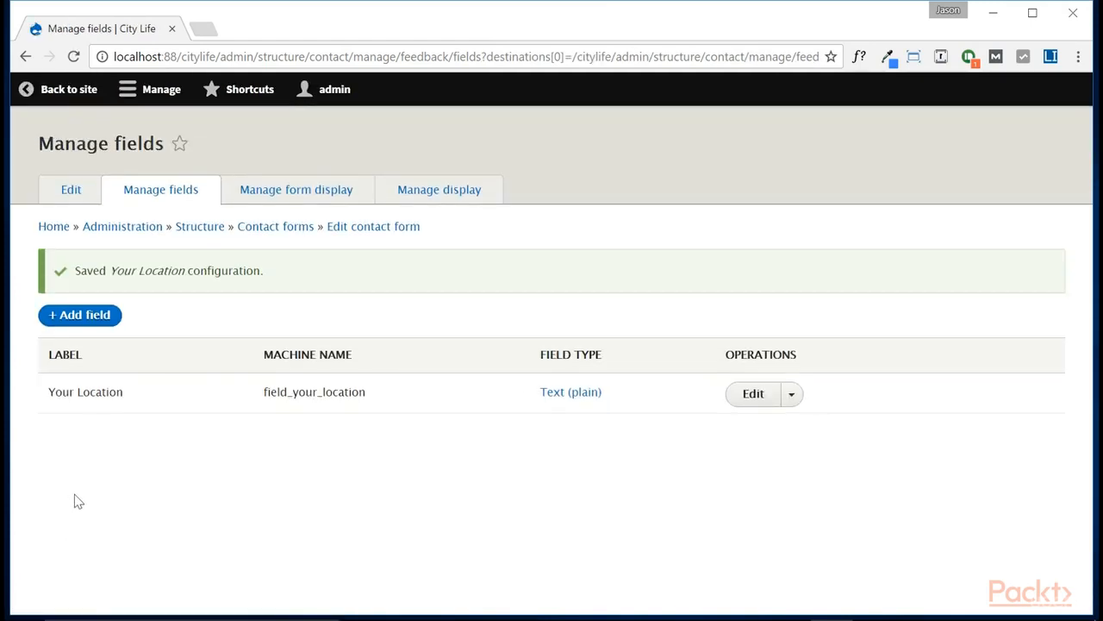
- Add an Image field labelled "Location Image" to the Contact Me form
{"action": "left_click", "coordinate": [53, 315]}
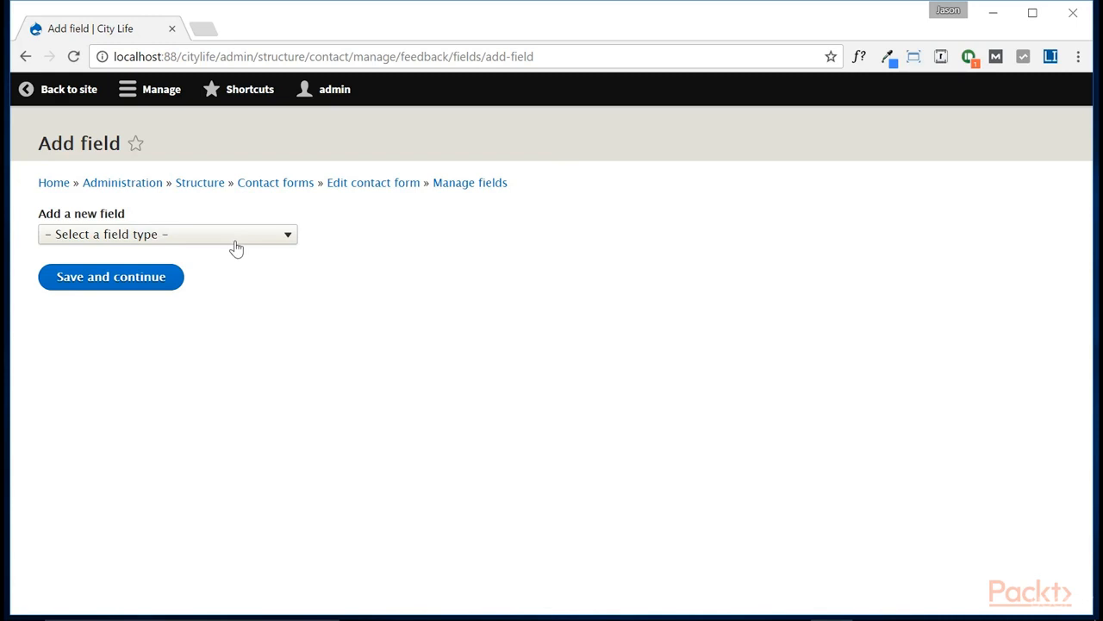
{"action": "left_click", "coordinate": [213, 245]}
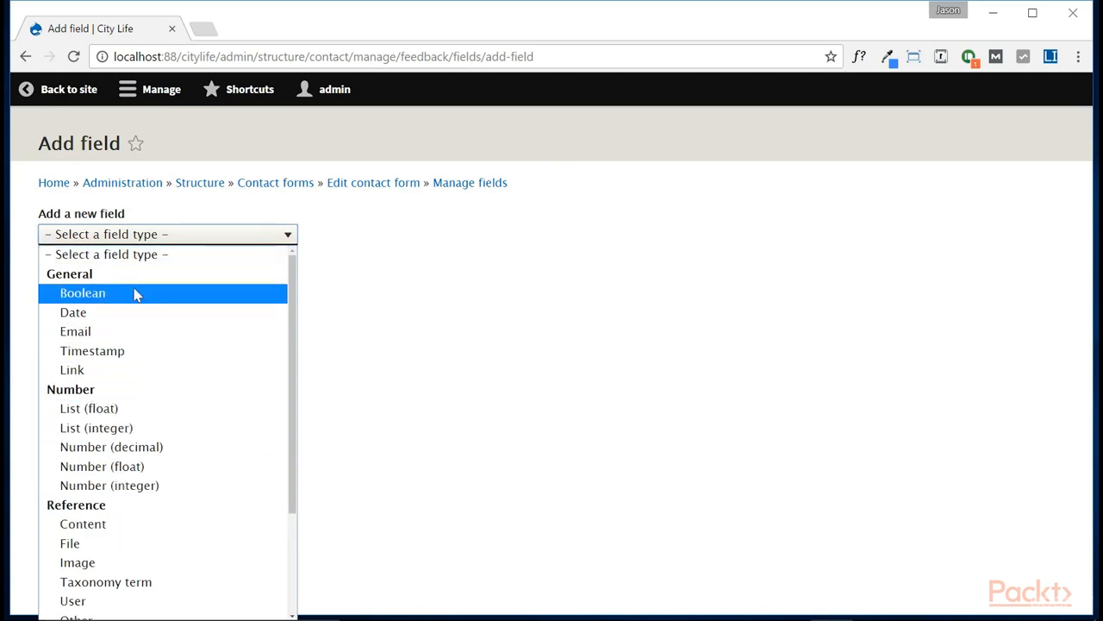
{"action": "scroll", "coordinate": [128, 362], "scroll_direction": "down", "scroll_amount": 1}
{"action": "scroll", "coordinate": [125, 388], "scroll_direction": "down", "scroll_amount": 1}
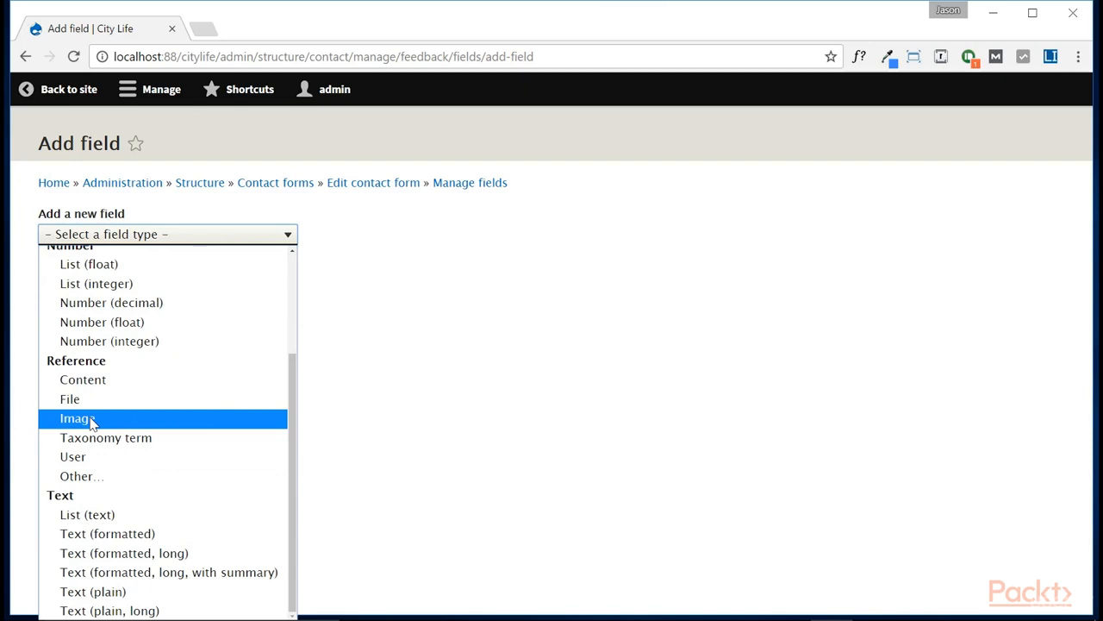
{"action": "scroll", "coordinate": [93, 420], "scroll_direction": "up", "scroll_amount": 2}
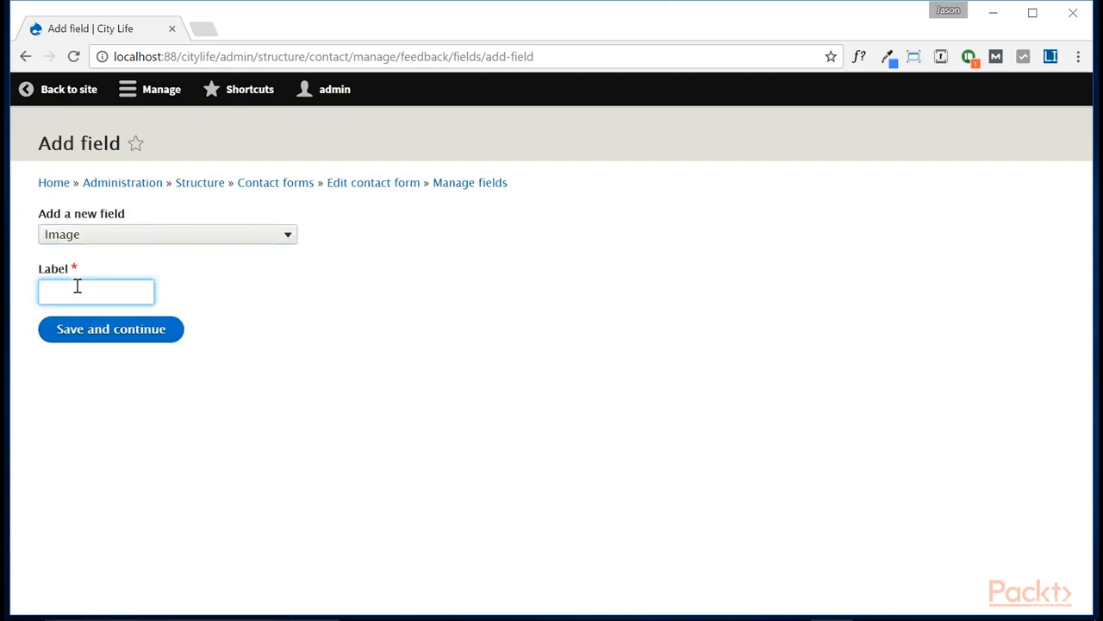
{"action": "type", "text": "Locat"}
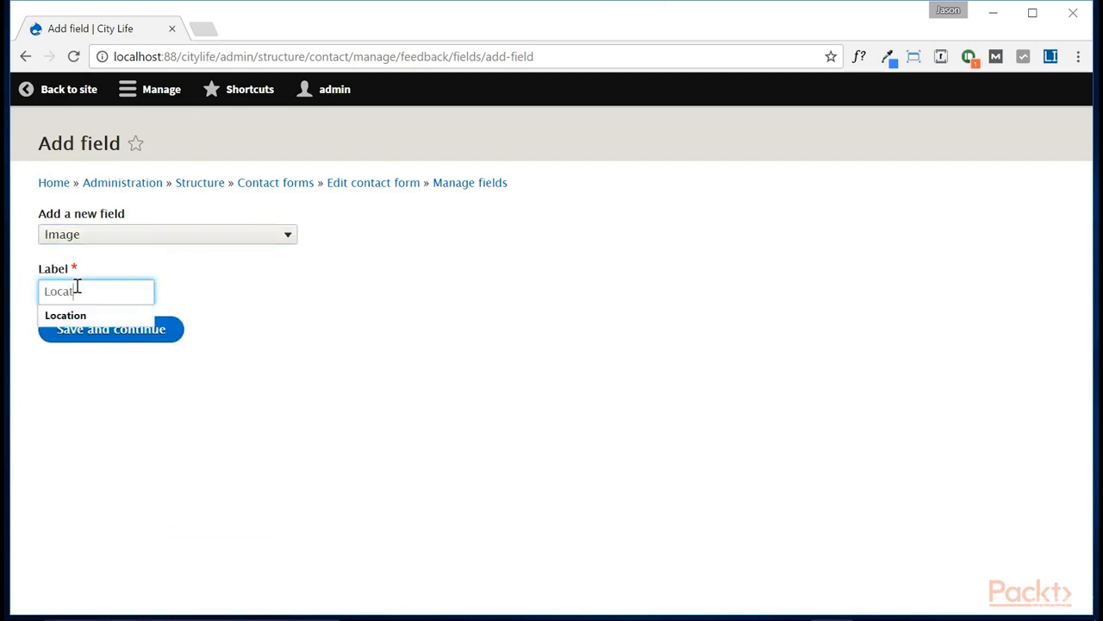
{"action": "type", "text": "ion Image"}
{"action": "left_click", "coordinate": [135, 338]}
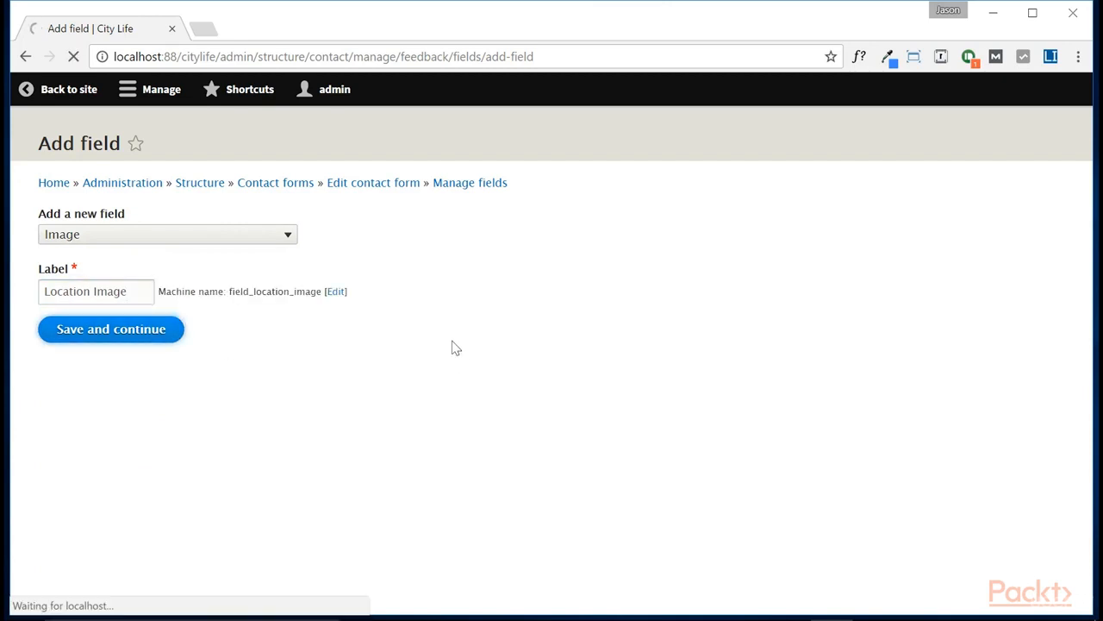
- Save the Location Image field with its default storage and field settings, limited to one value and without a default image
{"action": "scroll", "coordinate": [222, 488], "scroll_direction": "down", "scroll_amount": 3}
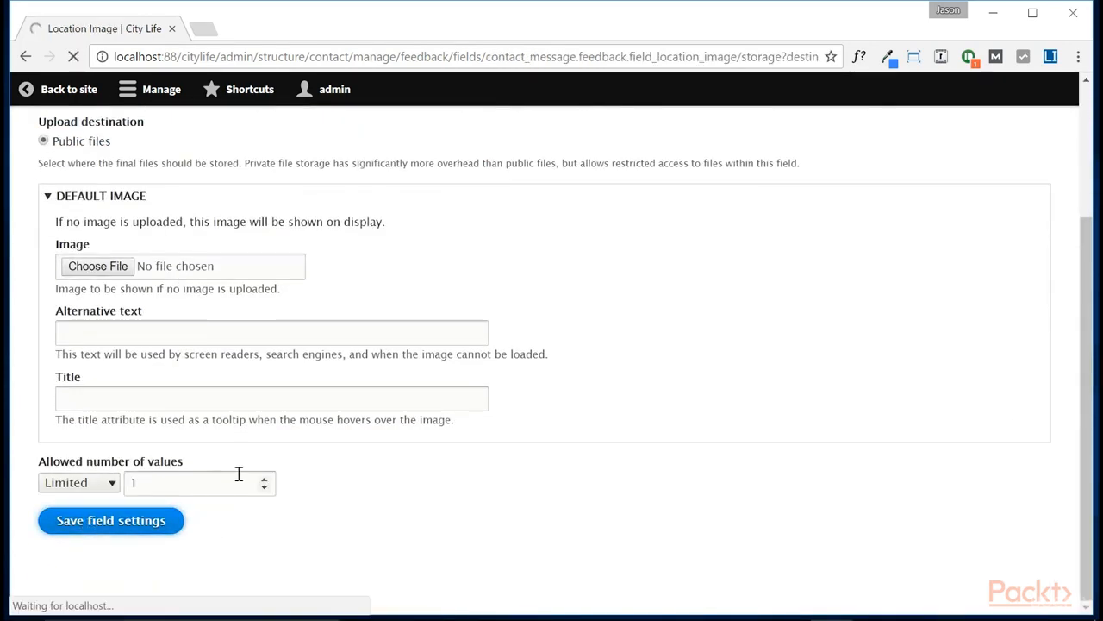
{"action": "scroll", "coordinate": [94, 549], "scroll_direction": "down", "scroll_amount": 10}
{"action": "left_click", "coordinate": [81, 525]}
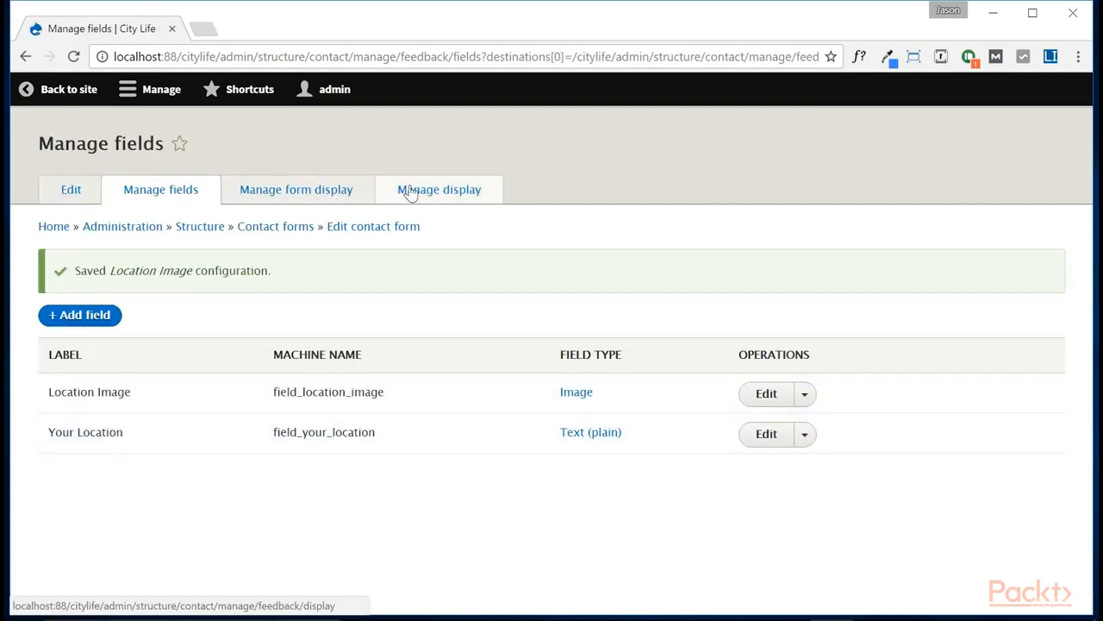
- Move the Message field below Location Image in the contact form's message display settings and save the order
{"action": "left_click", "coordinate": [411, 191]}
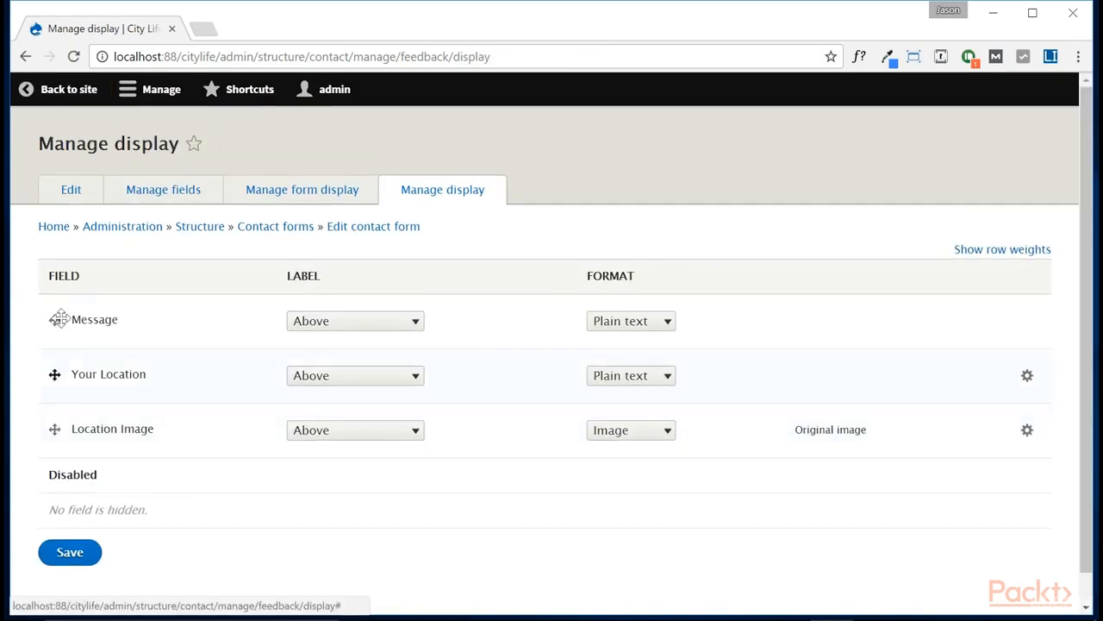
{"action": "left_click_drag", "start_coordinate": [57, 321], "coordinate": [55, 429]}
{"action": "scroll", "coordinate": [164, 484], "scroll_direction": "down", "scroll_amount": 1}
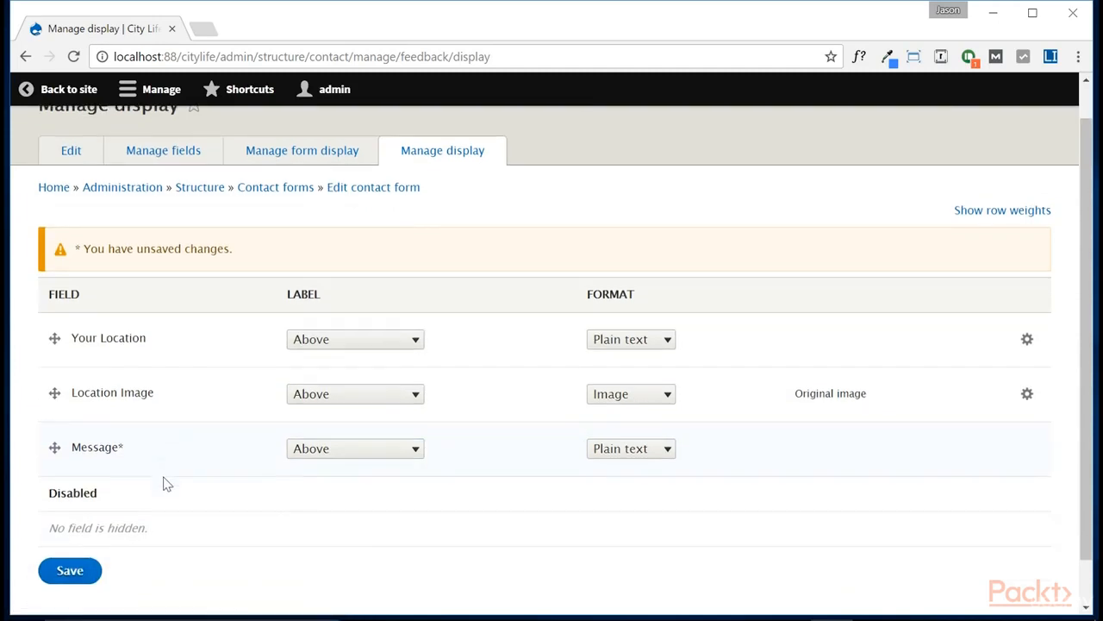
{"action": "scroll", "coordinate": [164, 485], "scroll_direction": "down", "scroll_amount": 1}
{"action": "left_click", "coordinate": [65, 523]}
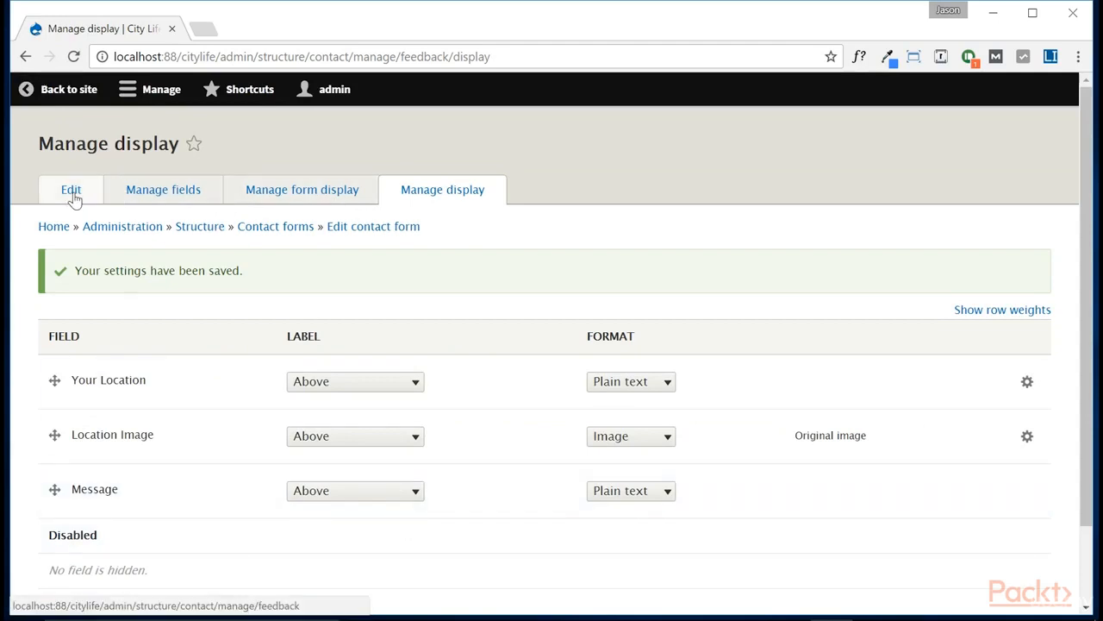
- Open the public Contact Me page from the contact forms list and examine the order of the subject, message, location and image fields
{"action": "left_click", "coordinate": [258, 231]}
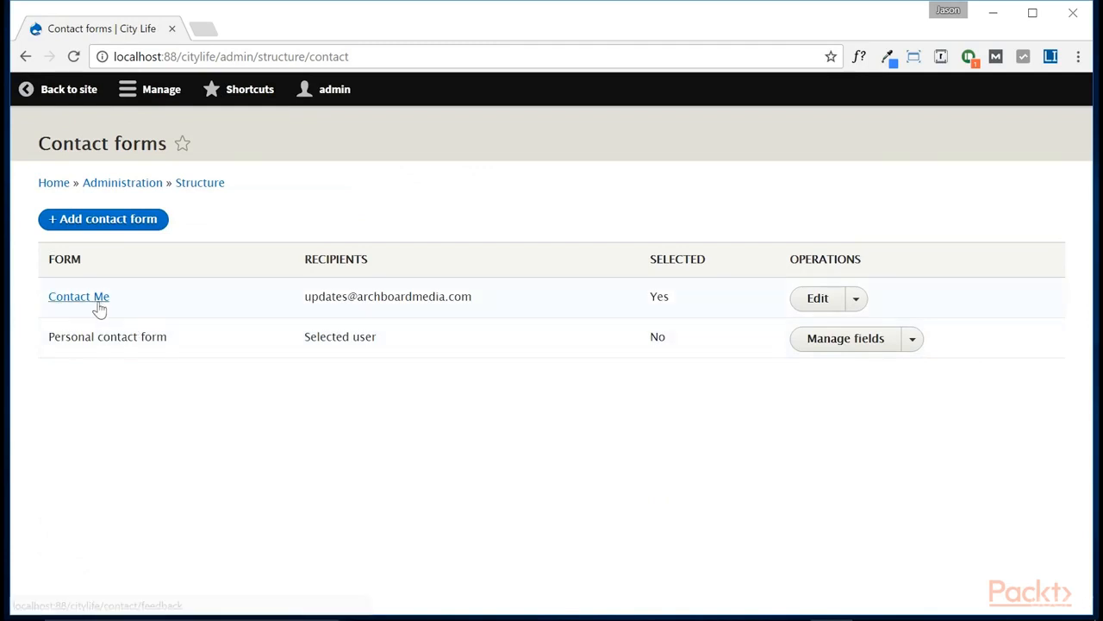
{"action": "left_click", "coordinate": [91, 298]}
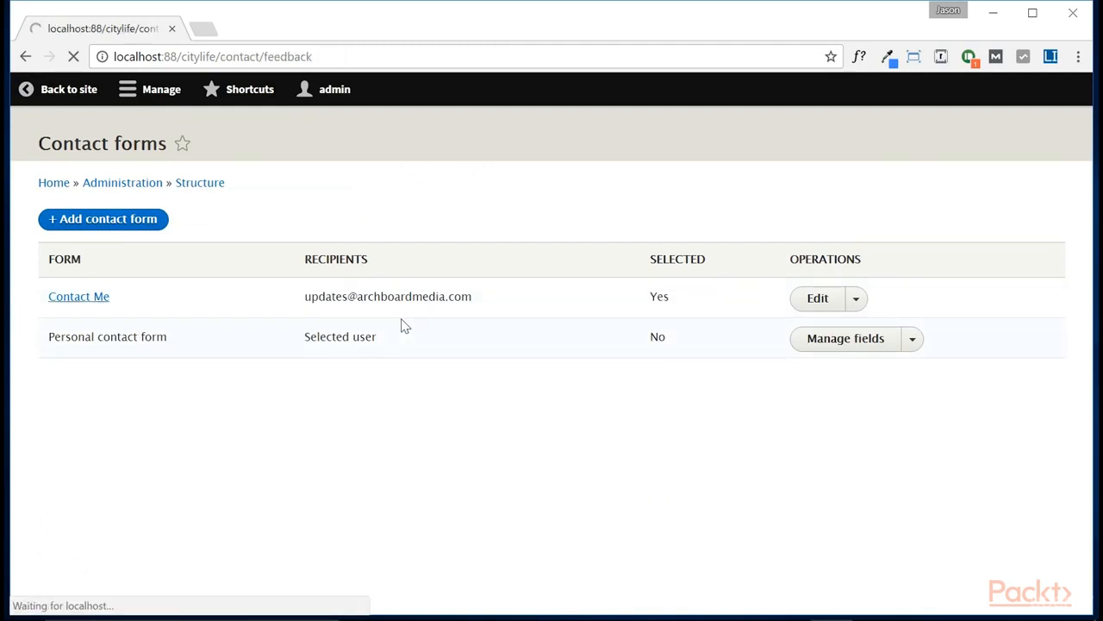
{"action": "scroll", "coordinate": [409, 288], "scroll_direction": "down", "scroll_amount": 6}
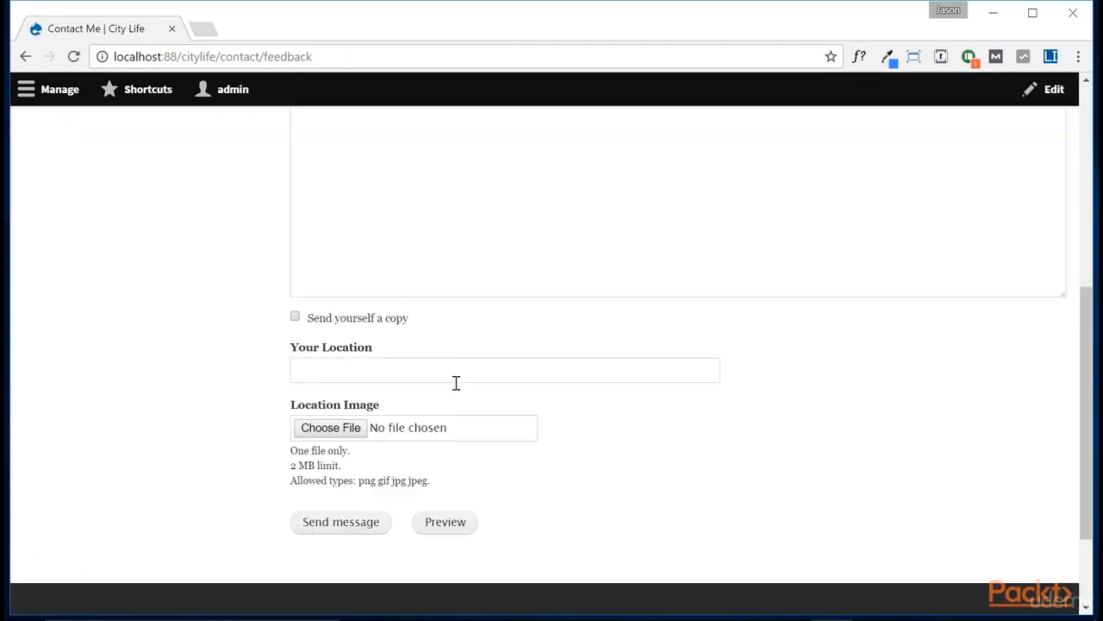
{"action": "scroll", "coordinate": [456, 383], "scroll_direction": "up", "scroll_amount": 4}
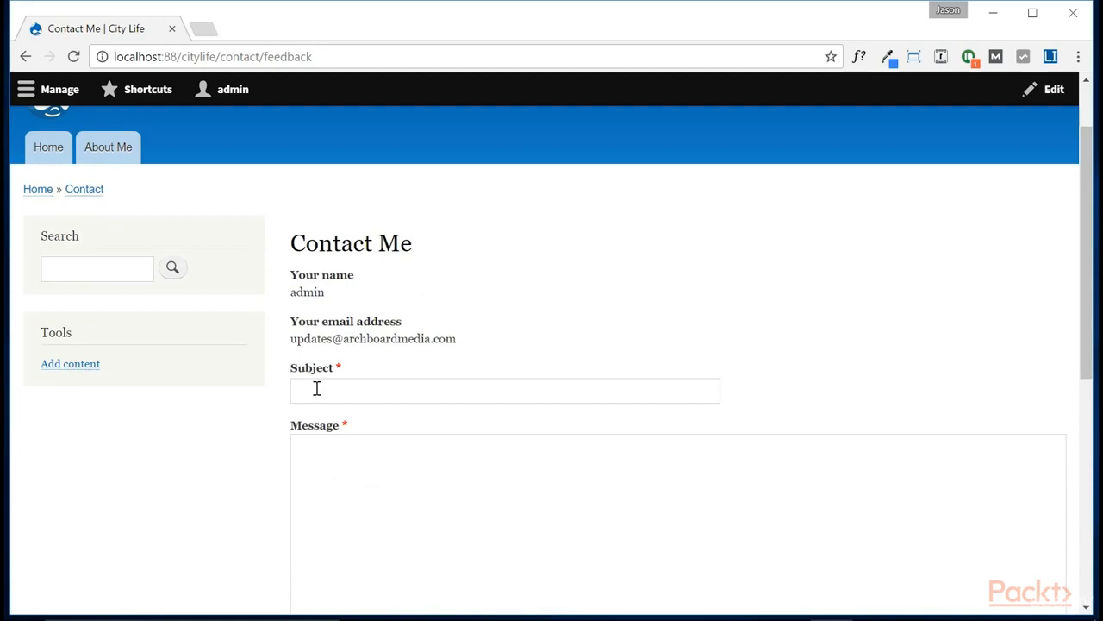
{"action": "left_click", "coordinate": [304, 390]}
{"action": "scroll", "coordinate": [333, 423], "scroll_direction": "down", "scroll_amount": 2}
{"action": "left_click", "coordinate": [331, 394]}
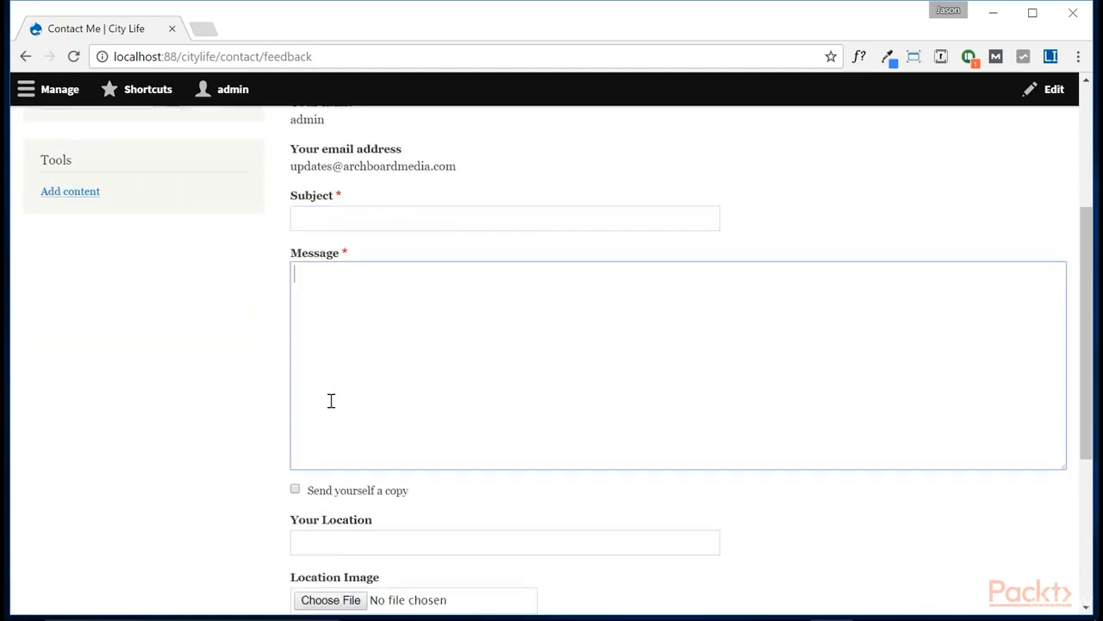
{"action": "scroll", "coordinate": [319, 404], "scroll_direction": "down", "scroll_amount": 2}
{"action": "left_click", "coordinate": [301, 372]}
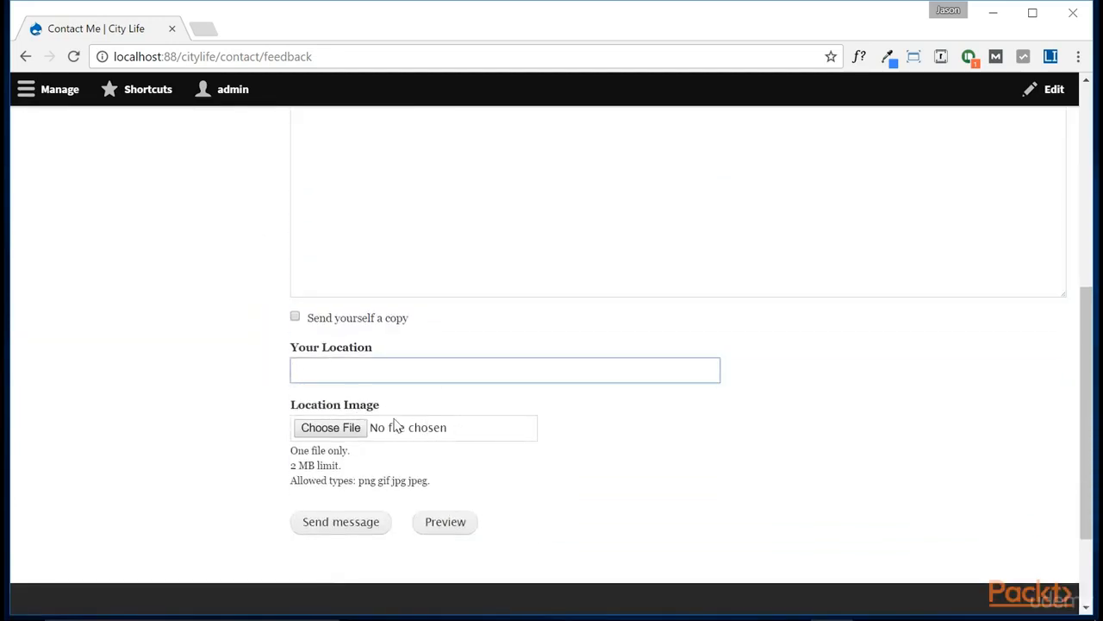
{"action": "scroll", "coordinate": [441, 438], "scroll_direction": "up", "scroll_amount": 2}
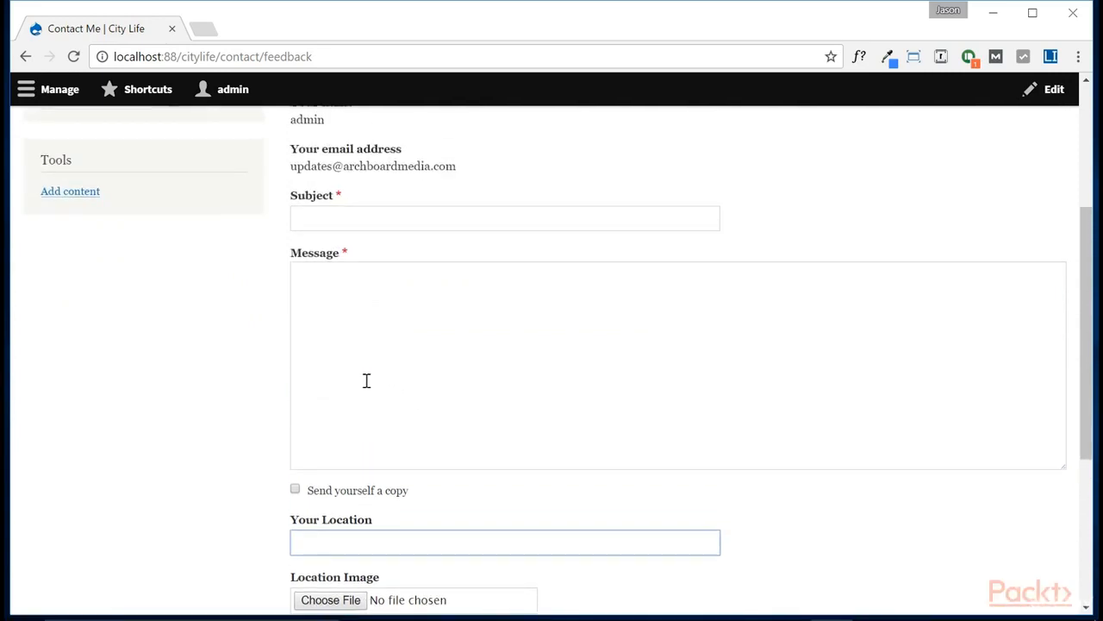
- Move the Message field below Location Image in the Contact Me form's form display settings and save the order
{"action": "left_click", "coordinate": [73, 97]}
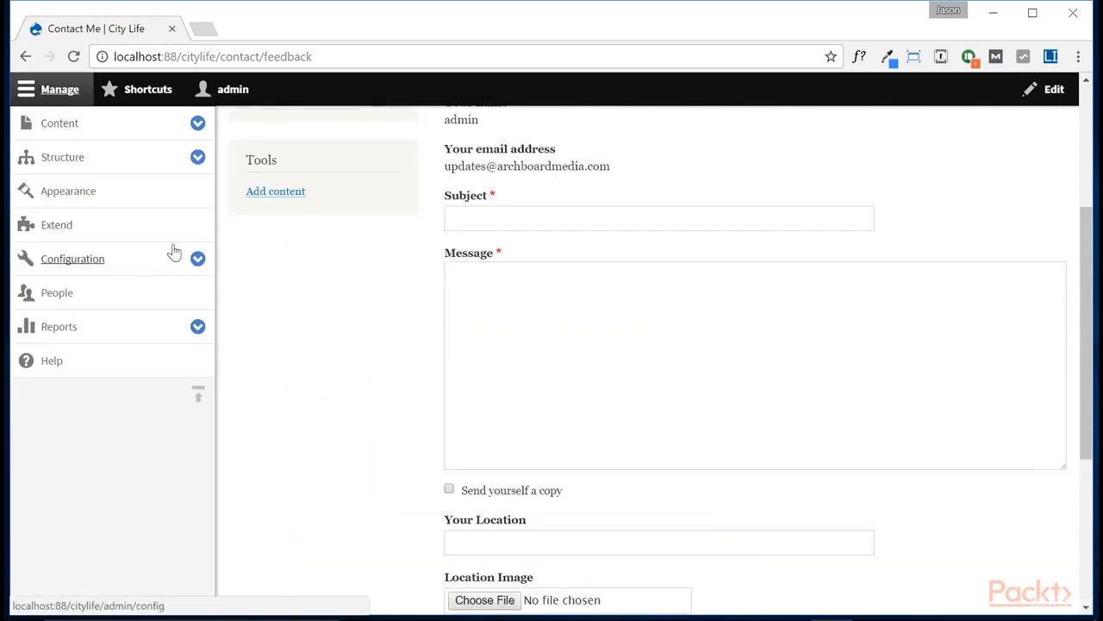
{"action": "left_click", "coordinate": [197, 158]}
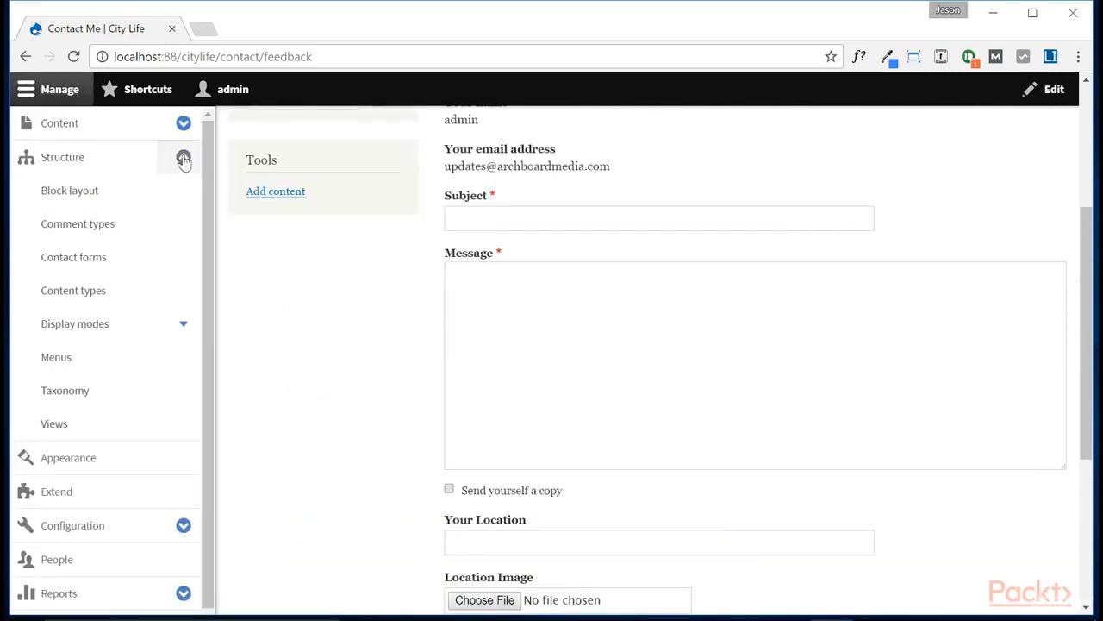
{"action": "left_click", "coordinate": [99, 269]}
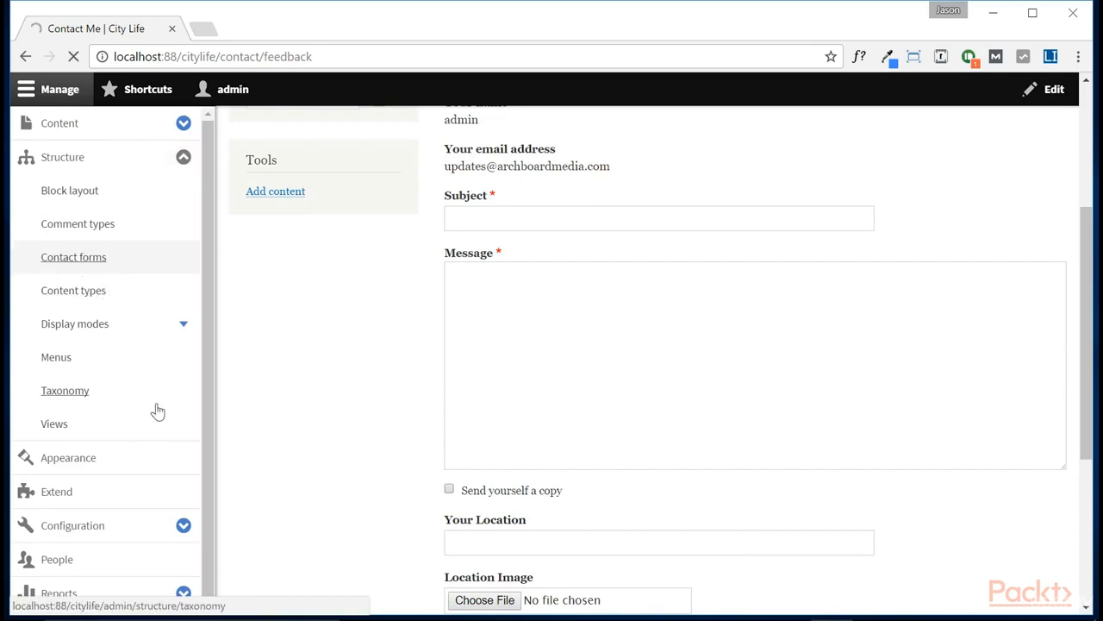
{"action": "left_click", "coordinate": [910, 302]}
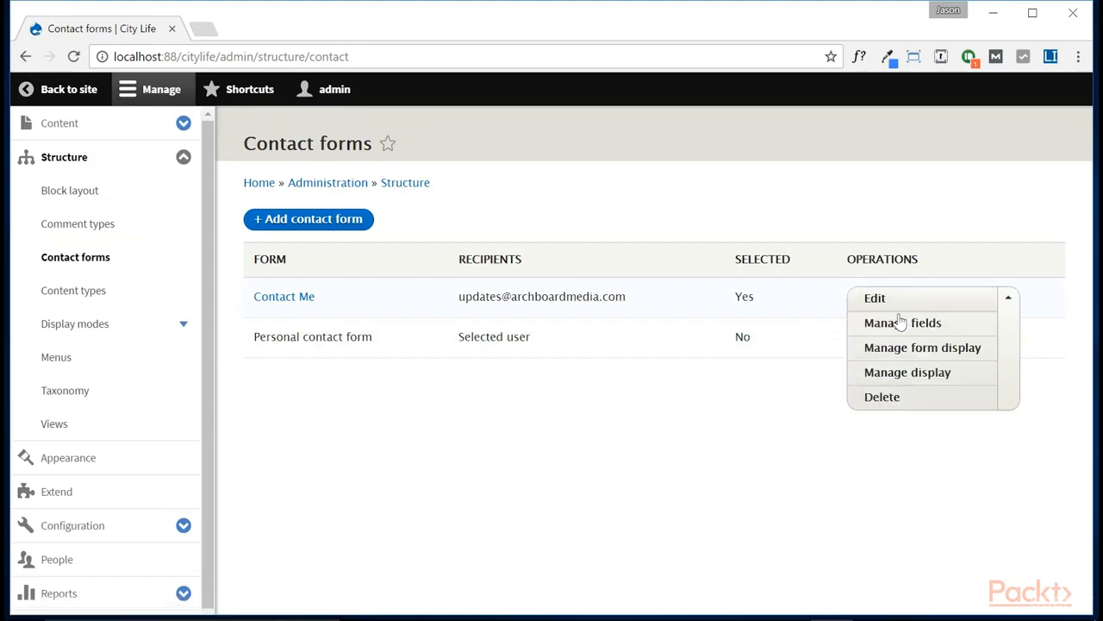
{"action": "left_click", "coordinate": [898, 350]}
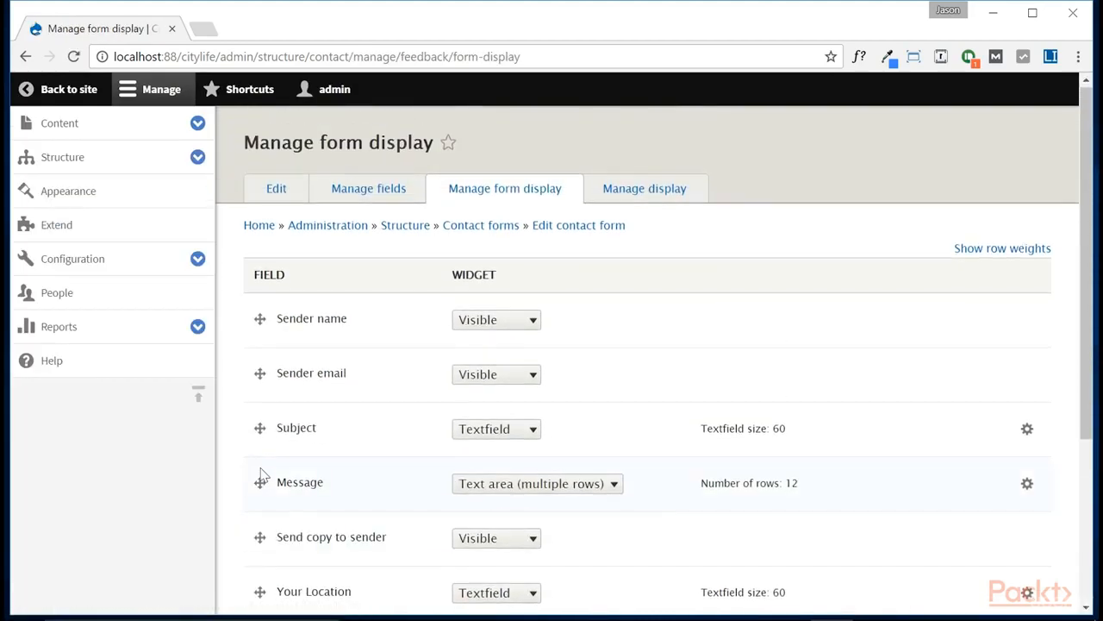
{"action": "scroll", "coordinate": [263, 475], "scroll_direction": "down", "scroll_amount": 2}
{"action": "left_click_drag", "start_coordinate": [260, 312], "coordinate": [290, 510]}
{"action": "scroll", "coordinate": [291, 517], "scroll_direction": "down", "scroll_amount": 2}
{"action": "left_click", "coordinate": [282, 516]}
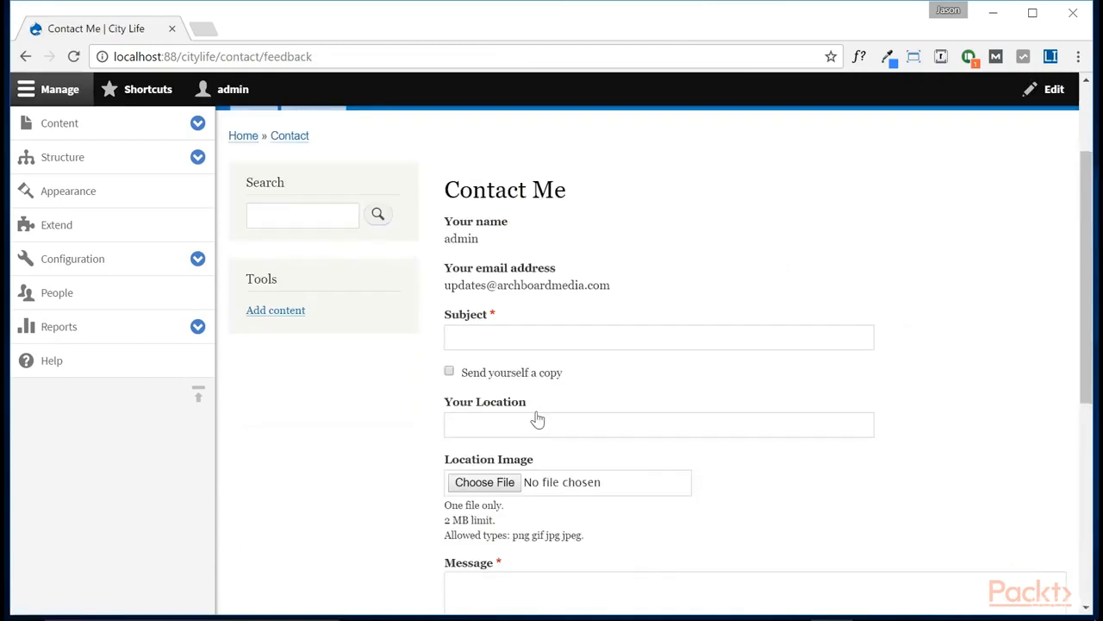
- Examine the public Contact Me page to check the field order from the sender's name down to the message and submit options
{"action": "scroll", "coordinate": [535, 419], "scroll_direction": "down", "scroll_amount": 3}
{"action": "scroll", "coordinate": [534, 419], "scroll_direction": "up", "scroll_amount": 2}
{"action": "scroll", "coordinate": [537, 412], "scroll_direction": "down", "scroll_amount": 1}
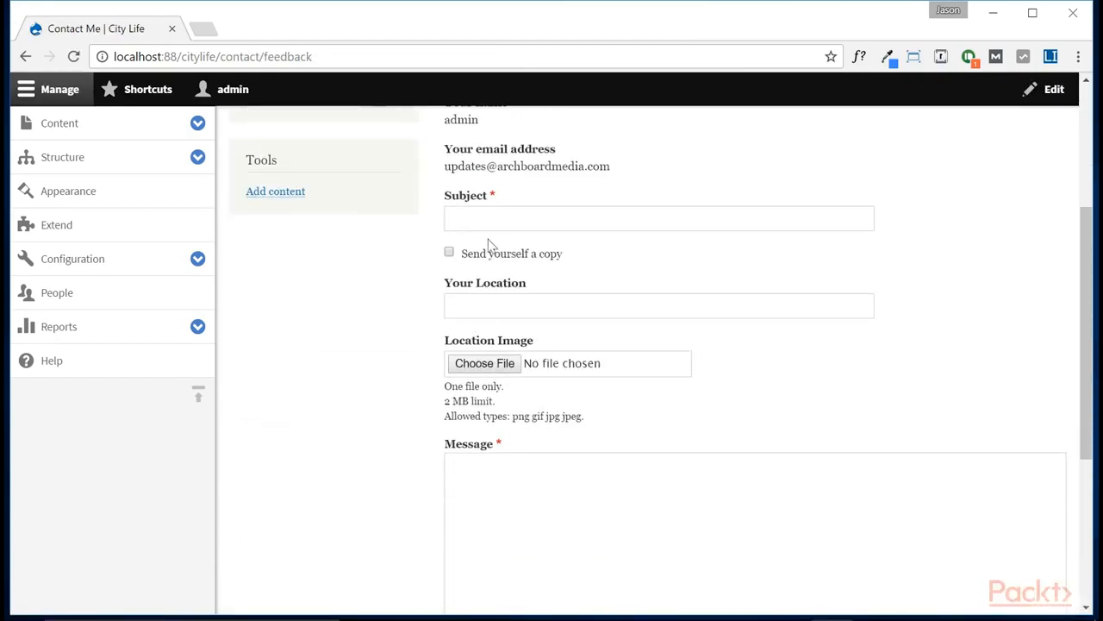
{"action": "scroll", "coordinate": [481, 212], "scroll_direction": "up", "scroll_amount": 1}
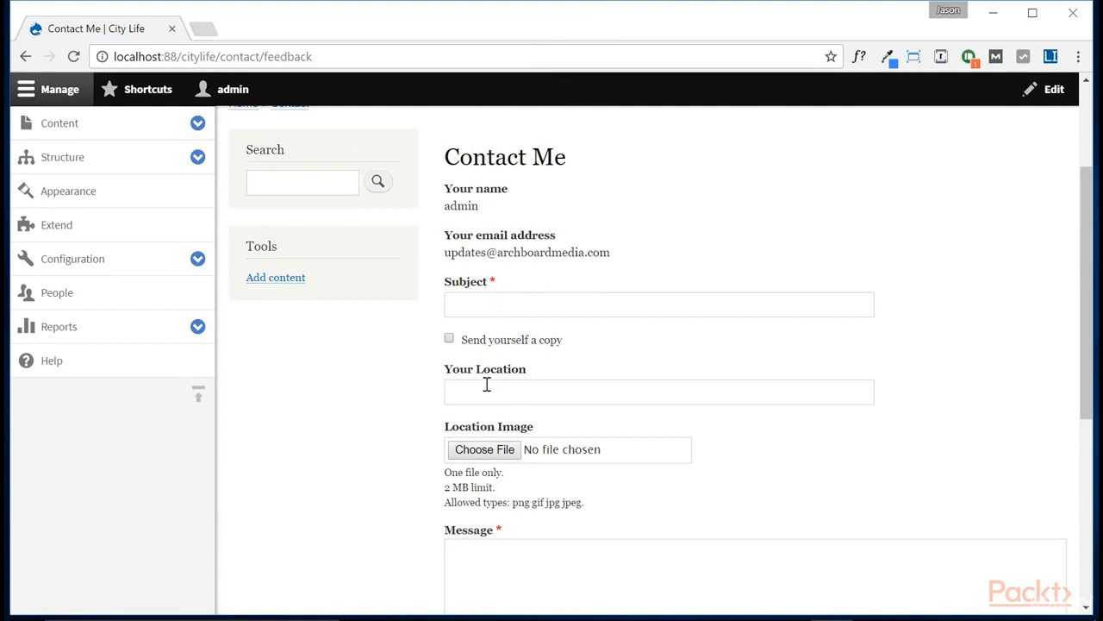
{"action": "scroll", "coordinate": [486, 385], "scroll_direction": "down", "scroll_amount": 1}
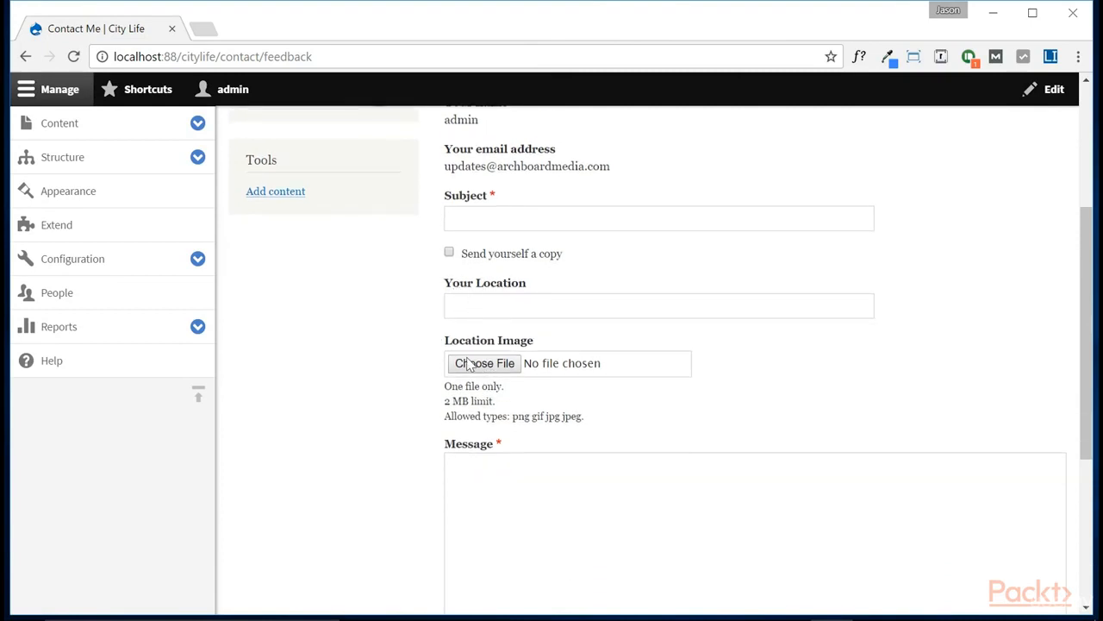
{"action": "scroll", "coordinate": [552, 375], "scroll_direction": "down", "scroll_amount": 2}
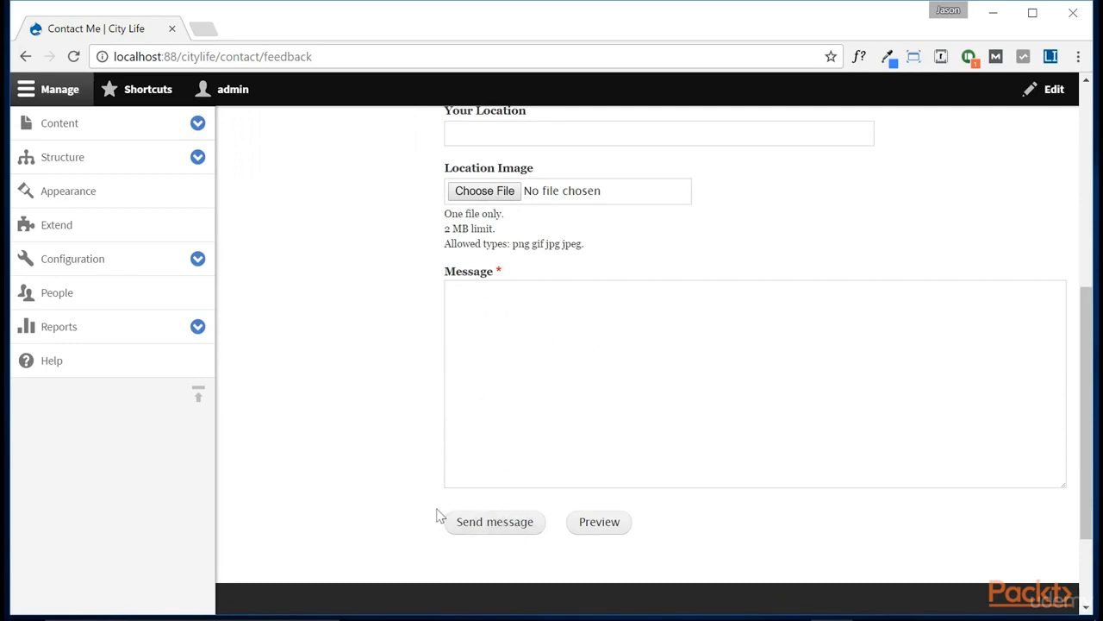
{"action": "scroll", "coordinate": [439, 512], "scroll_direction": "up", "scroll_amount": 3}
{"action": "scroll", "coordinate": [433, 509], "scroll_direction": "up", "scroll_amount": 2}
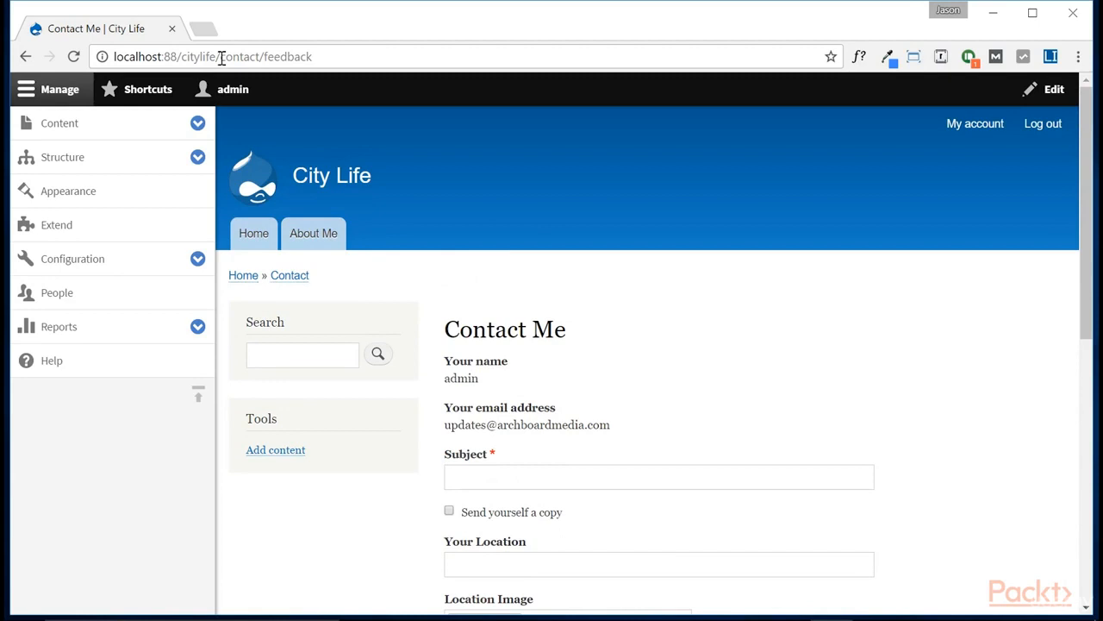
- Copy the path contact/feedback from the Contact Me page's address
{"action": "left_click_drag", "start_coordinate": [221, 57], "coordinate": [324, 62]}
{"action": "key", "text": "ctrl+c"}
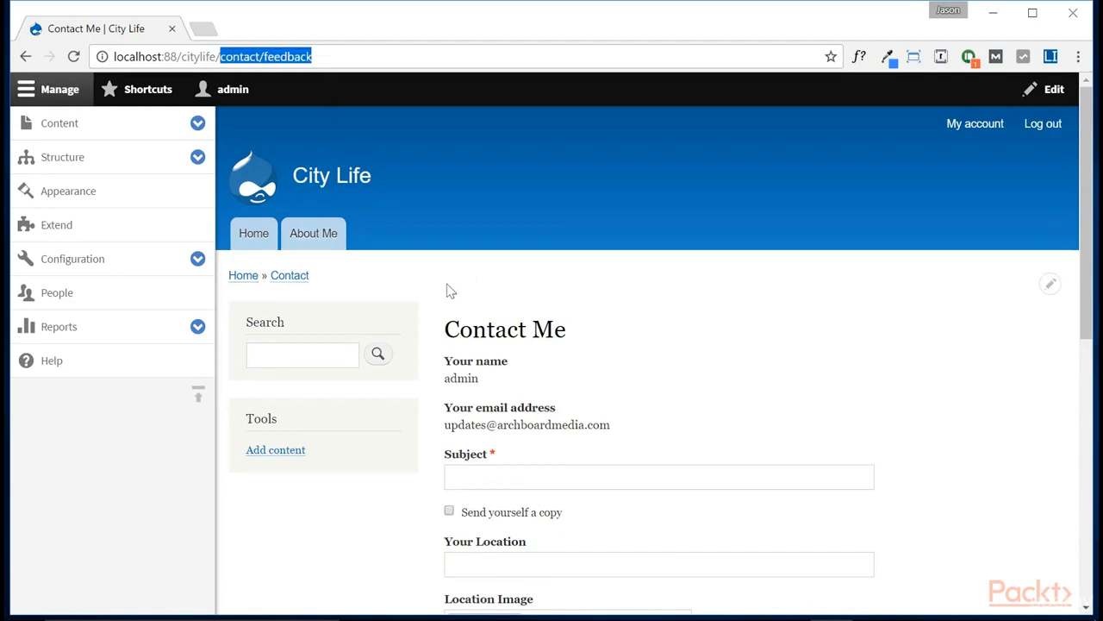
{"action": "left_click", "coordinate": [479, 170]}
- Open the form for adding a new link to the site's Main navigation menu
{"action": "left_click", "coordinate": [198, 158]}
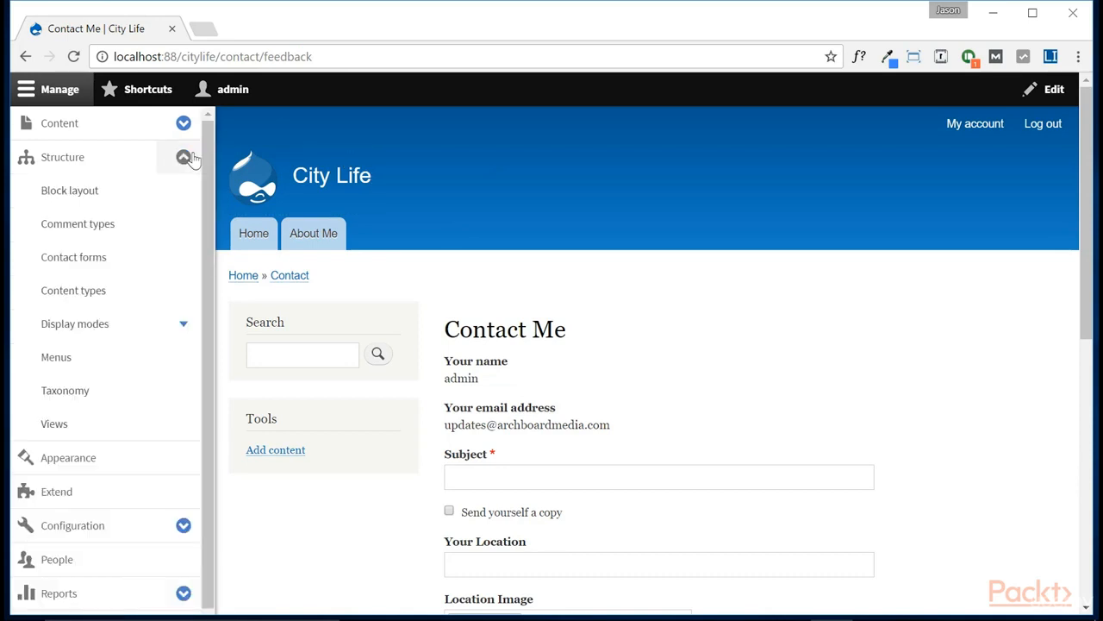
{"action": "left_click", "coordinate": [62, 364]}
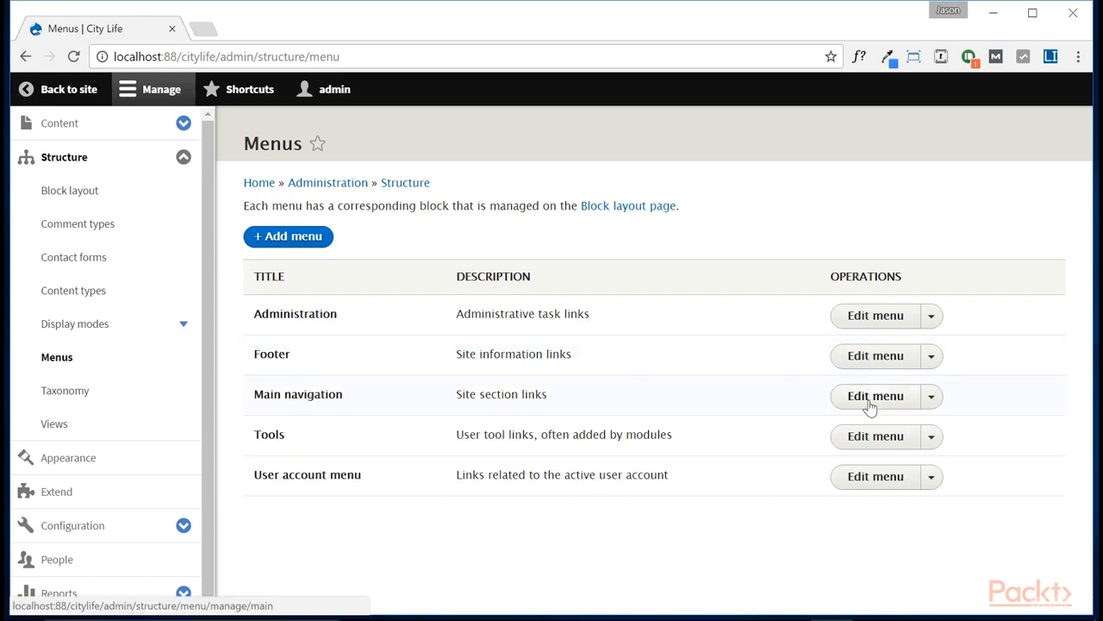
{"action": "left_click", "coordinate": [931, 396]}
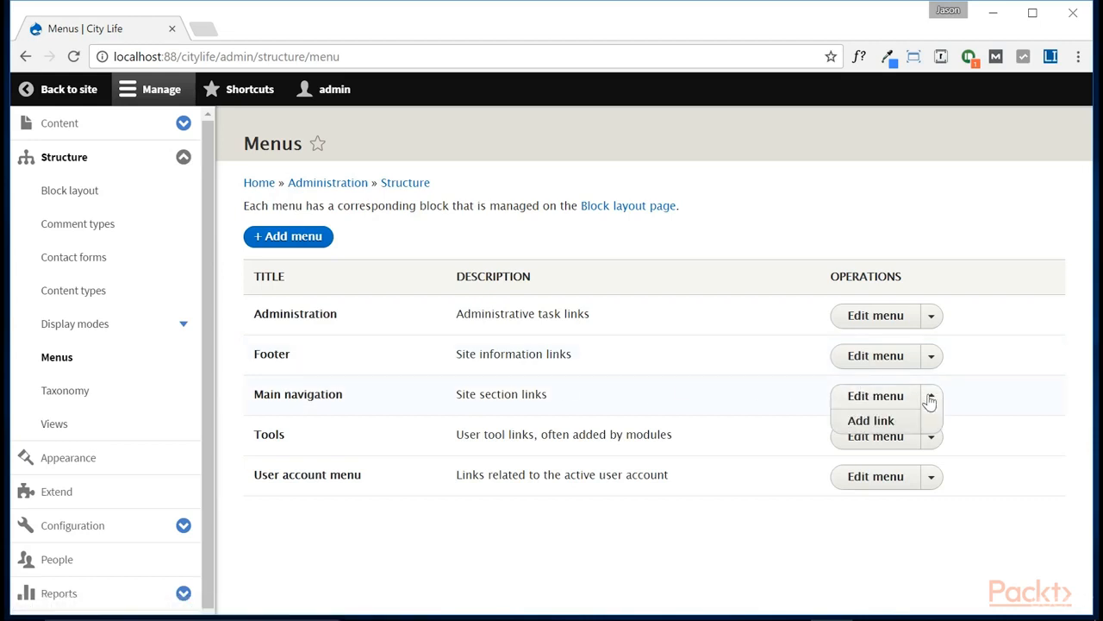
{"action": "left_click", "coordinate": [872, 424]}
- Title the new menu link Contact Me, point it to the internal path /contact/feedback, and save it
{"action": "left_click", "coordinate": [340, 236]}
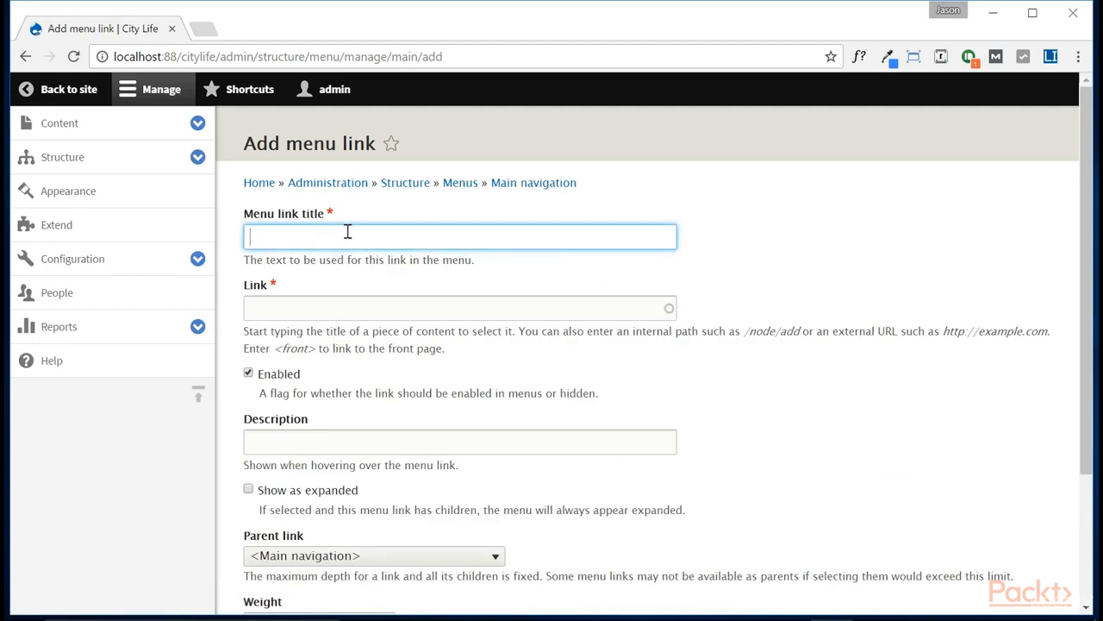
{"action": "type", "text": "Contact Me"}
{"action": "left_click", "coordinate": [338, 306]}
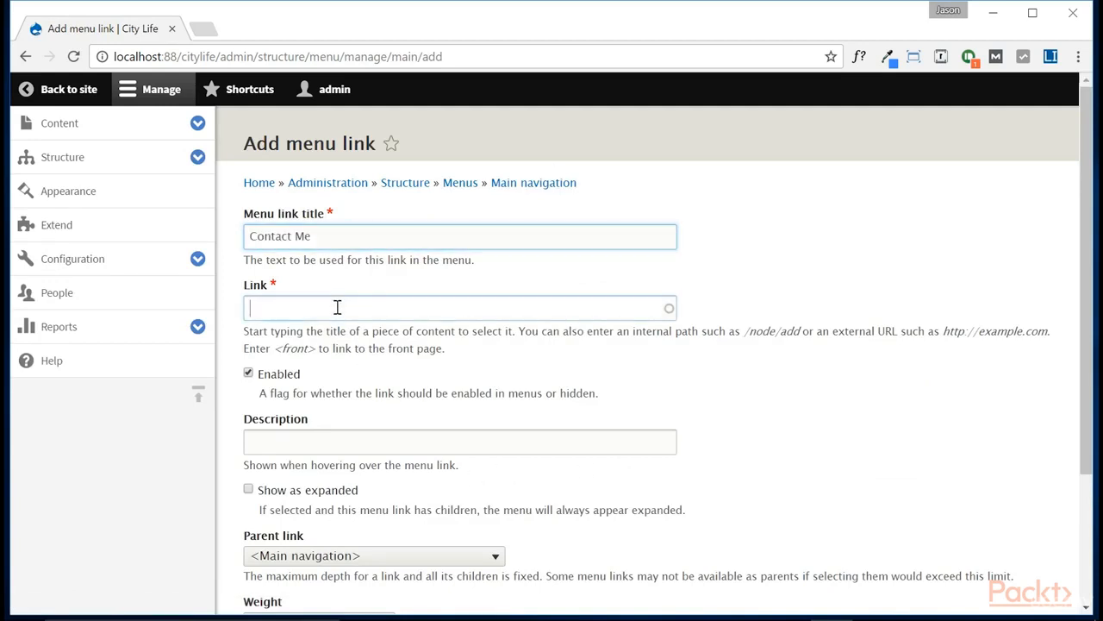
{"action": "key", "text": "ctrl+v"}
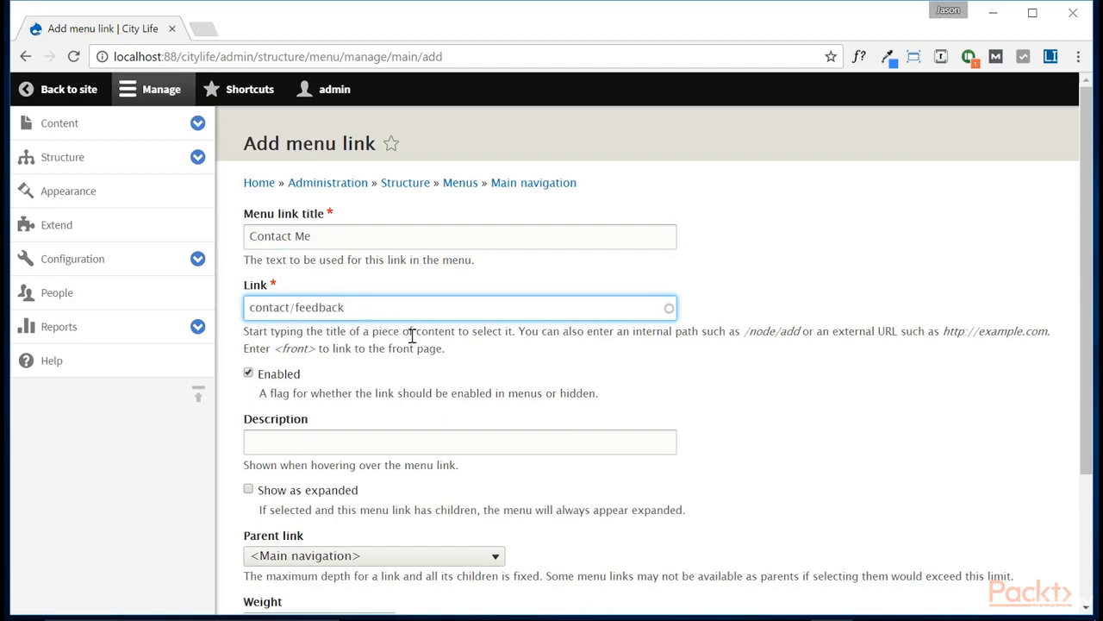
{"action": "key", "text": "Home"}
{"action": "type", "text": "/"}
{"action": "left_click", "coordinate": [690, 368]}
{"action": "scroll", "coordinate": [687, 366], "scroll_direction": "down", "scroll_amount": 1}
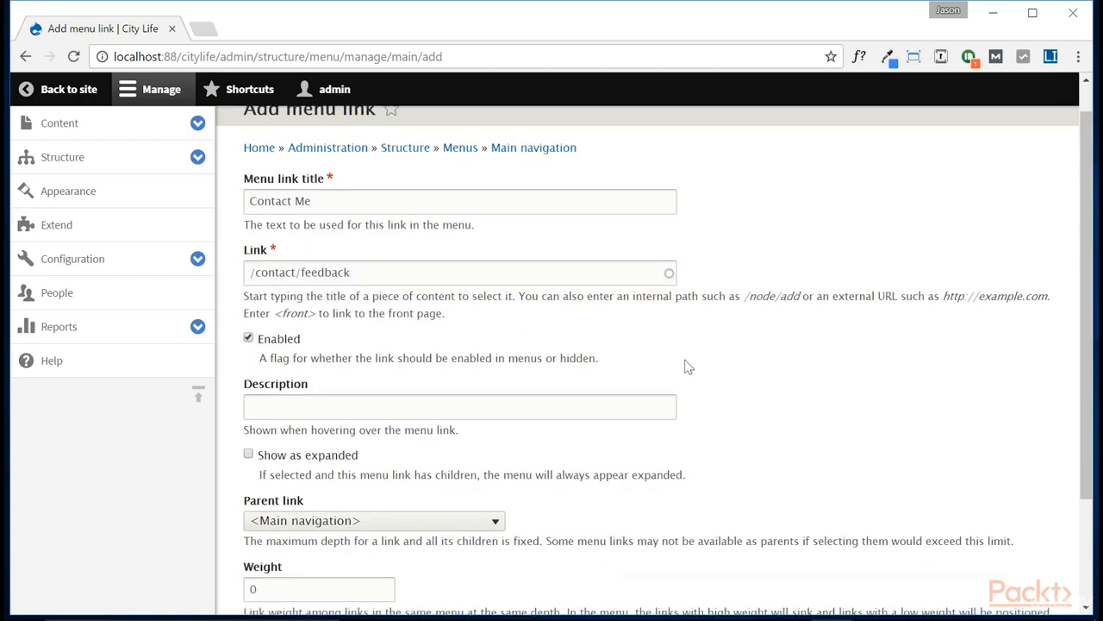
{"action": "scroll", "coordinate": [687, 367], "scroll_direction": "down", "scroll_amount": 3}
{"action": "left_click", "coordinate": [276, 522]}
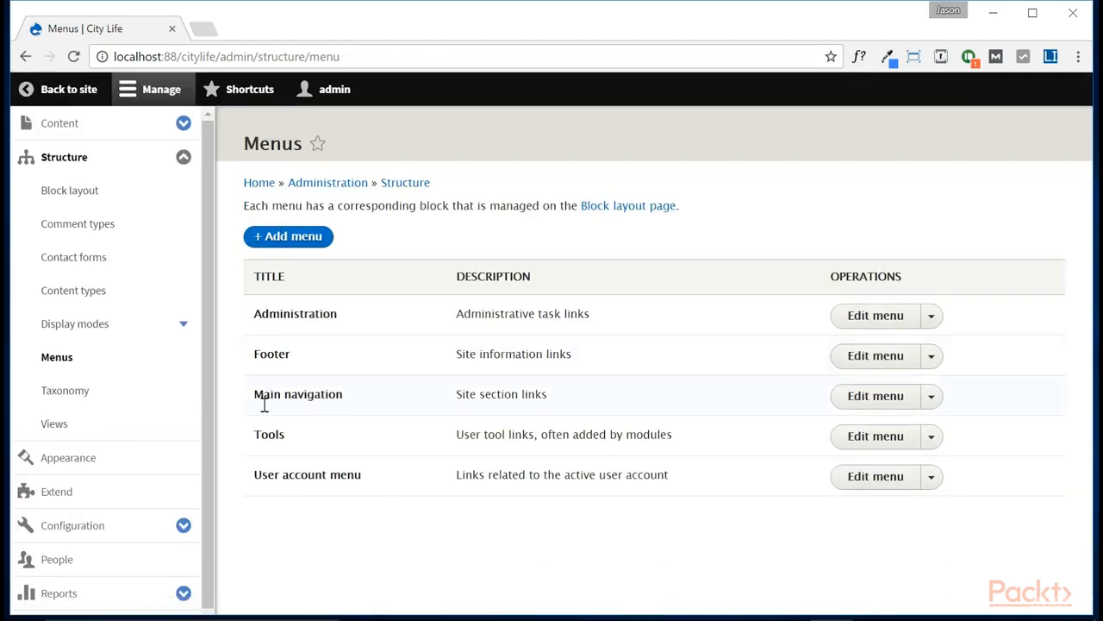
- Move the Contact Me link below About Me in the Main navigation menu and save the menu
{"action": "left_click", "coordinate": [931, 396]}
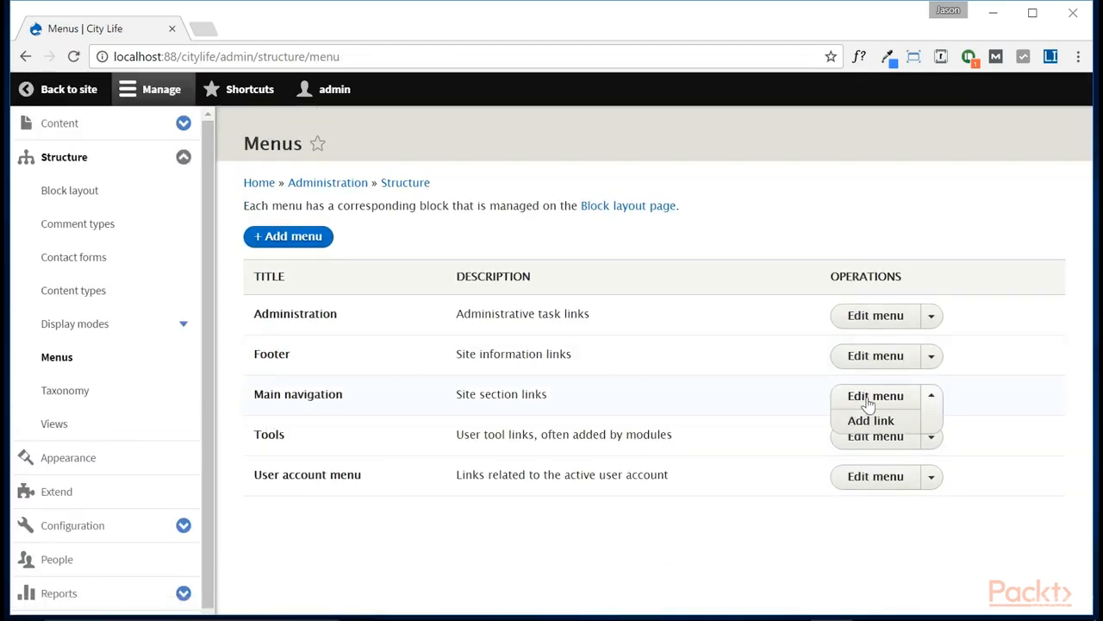
{"action": "left_click", "coordinate": [872, 398]}
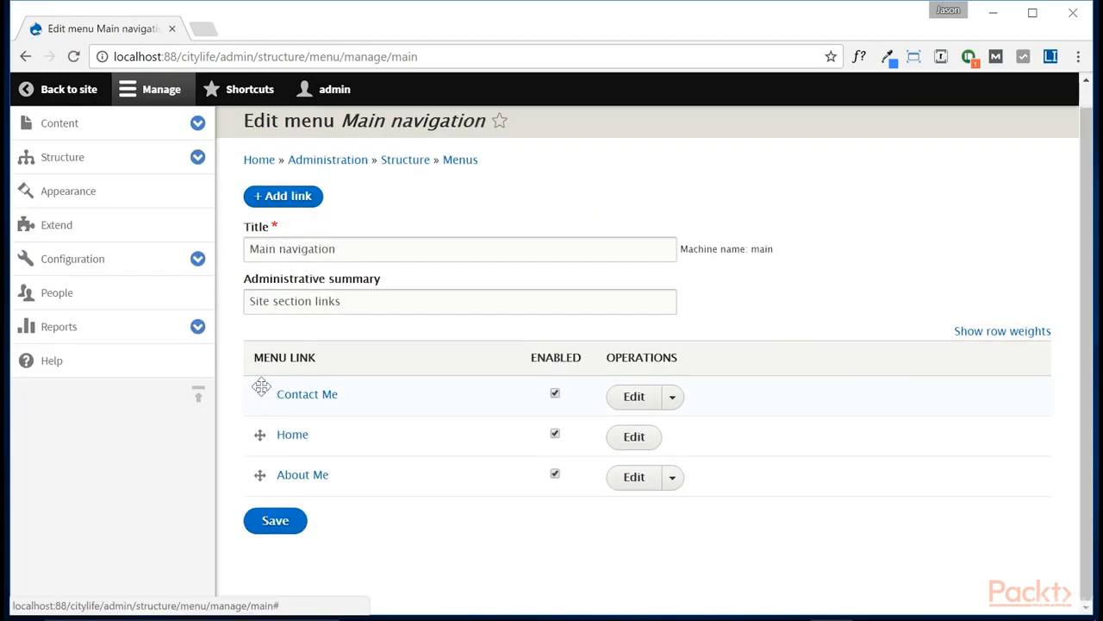
{"action": "left_click_drag", "start_coordinate": [257, 387], "coordinate": [256, 474]}
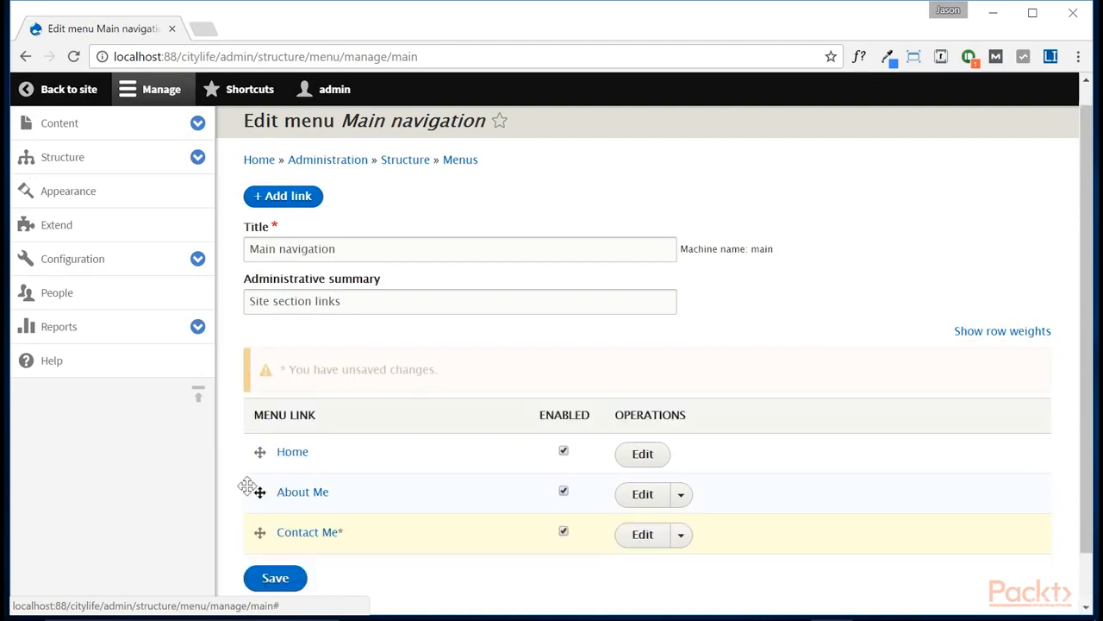
{"action": "left_click", "coordinate": [276, 579]}
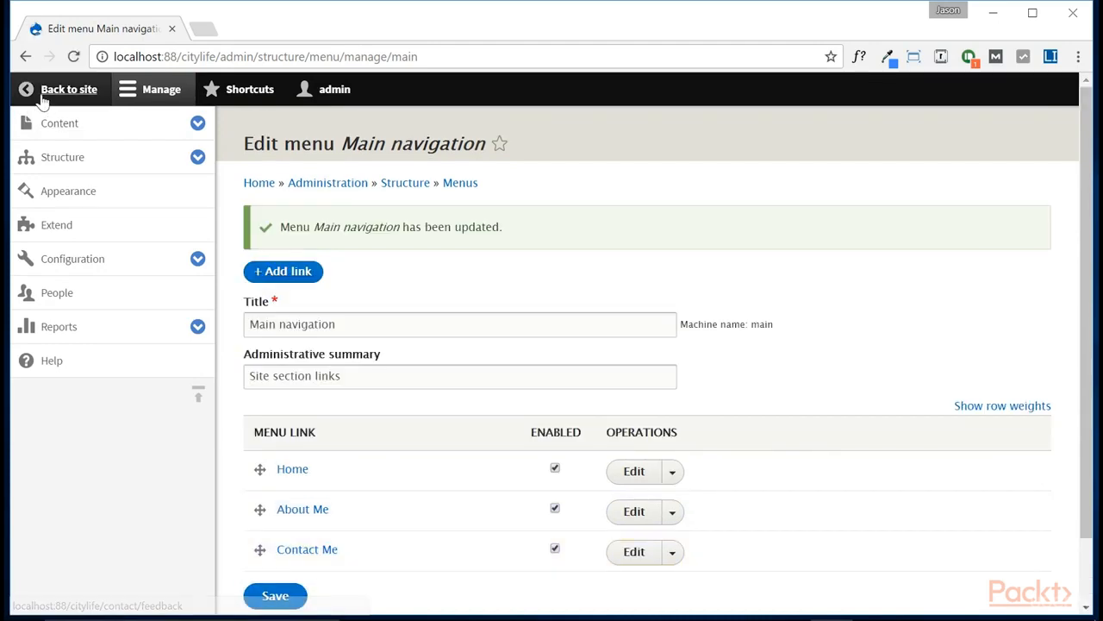
- Return to the public site, open the Home page, and examine its main navigation links and News Feed
{"action": "left_click", "coordinate": [41, 96]}
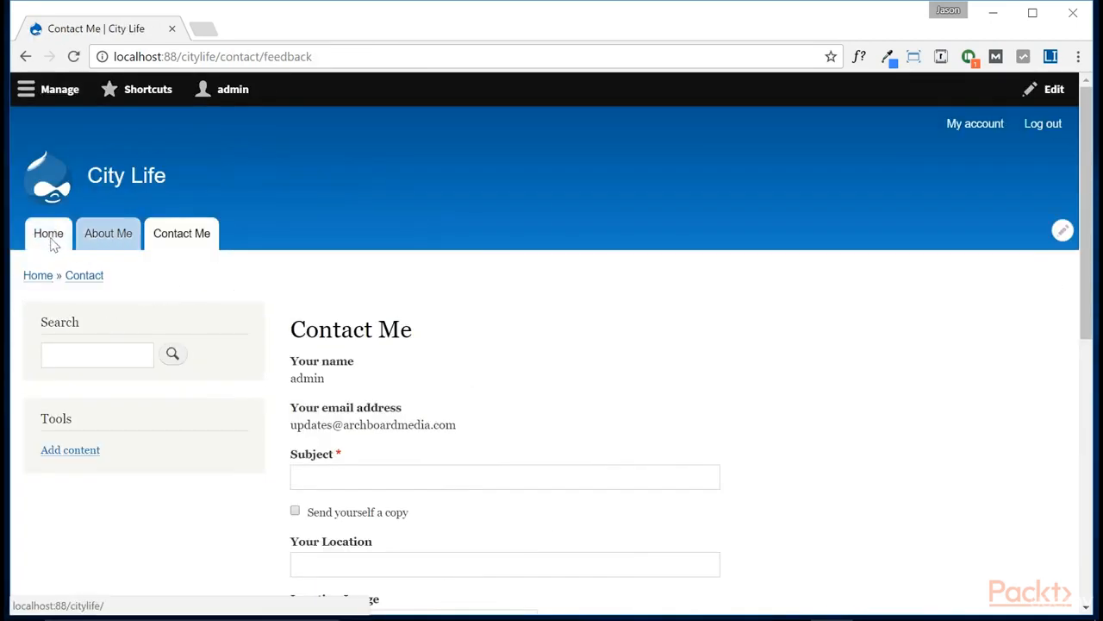
{"action": "left_click", "coordinate": [50, 243]}
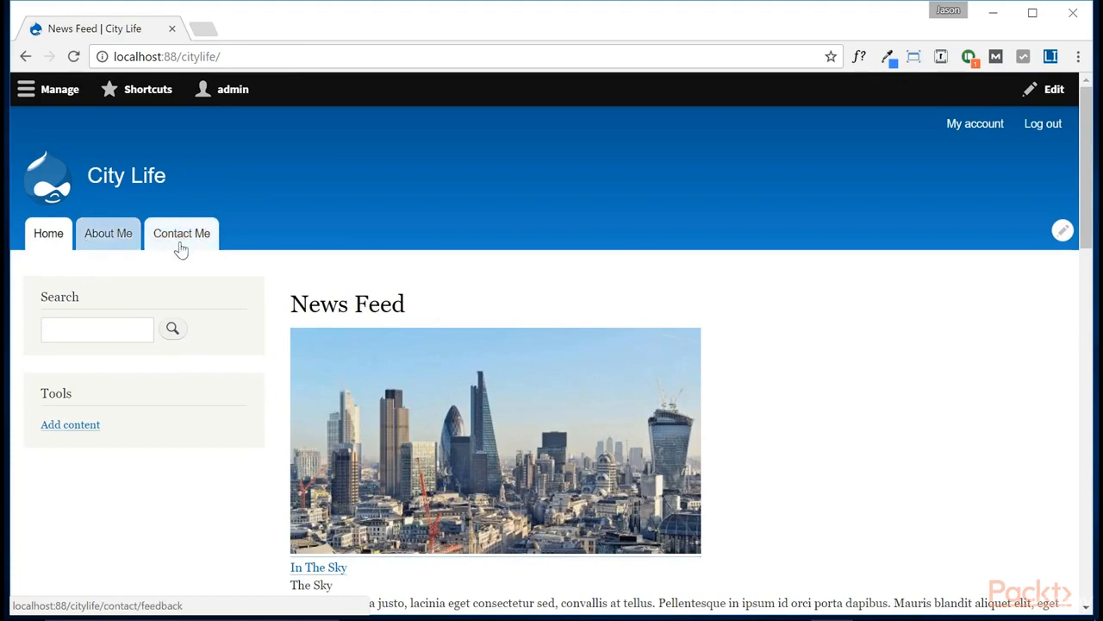
{"action": "scroll", "coordinate": [242, 315], "scroll_direction": "down", "scroll_amount": 3}
{"action": "scroll", "coordinate": [244, 311], "scroll_direction": "up", "scroll_amount": 3}
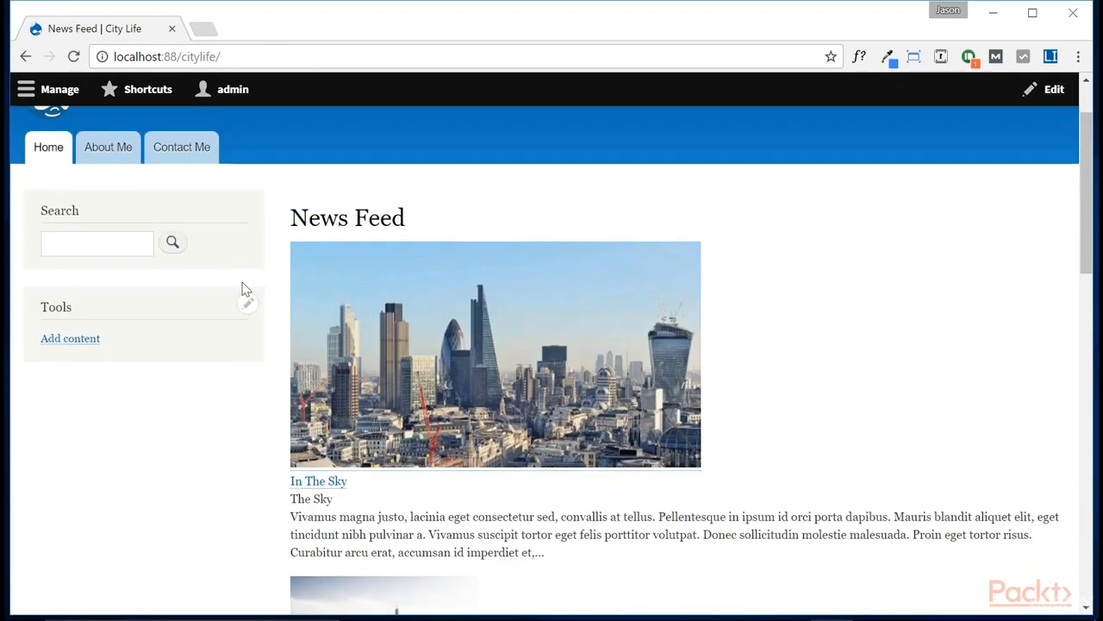
{"action": "left_click", "coordinate": [614, 363]}
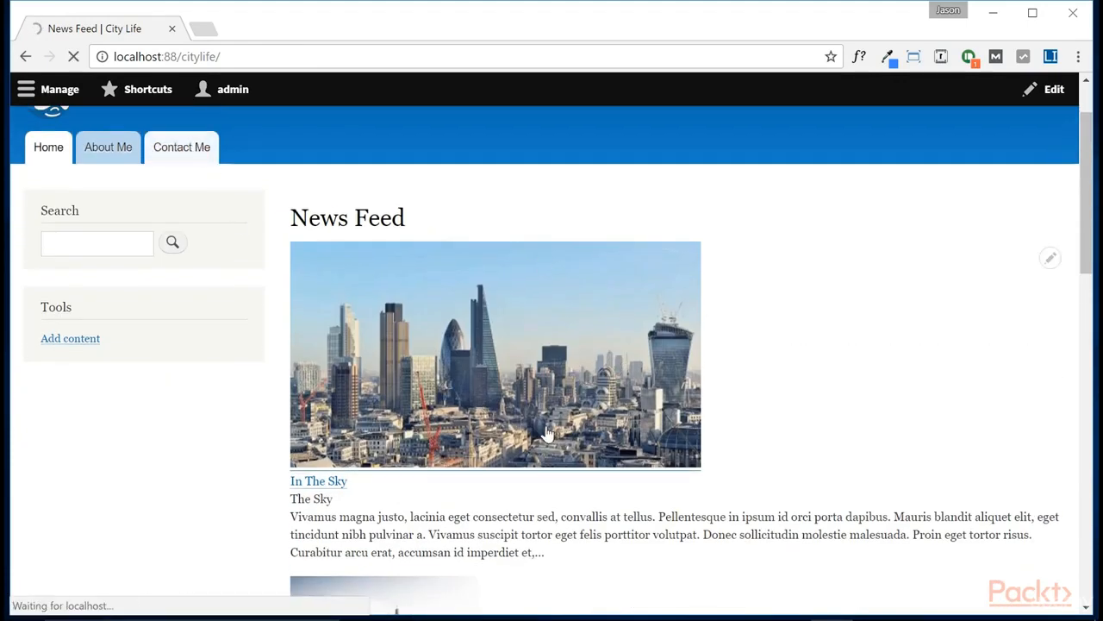
{"action": "scroll", "coordinate": [480, 462], "scroll_direction": "down", "scroll_amount": 2}
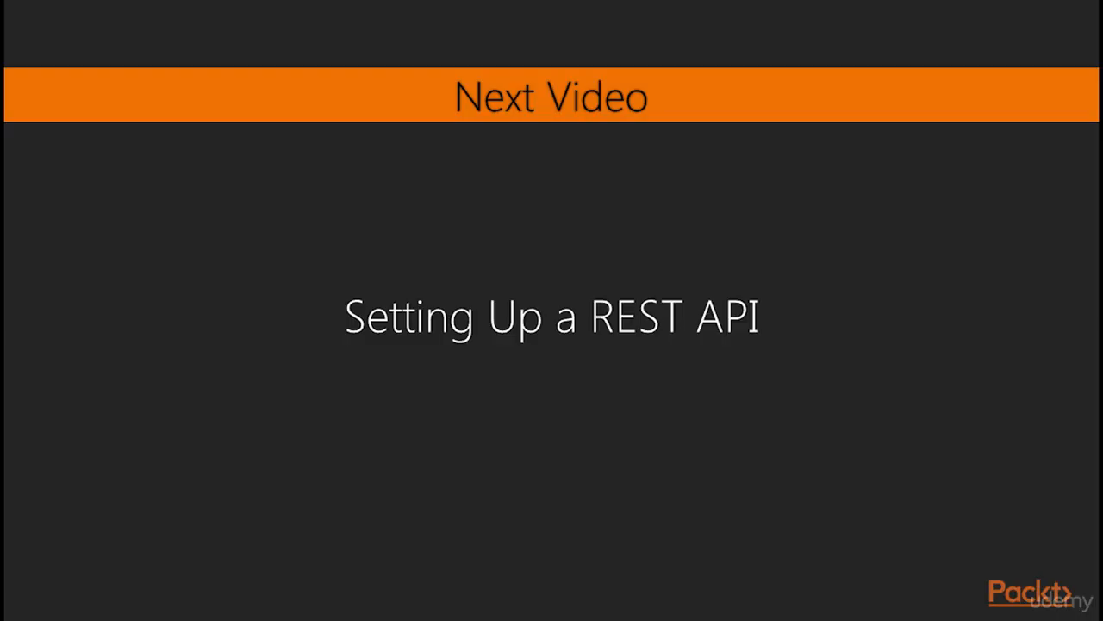